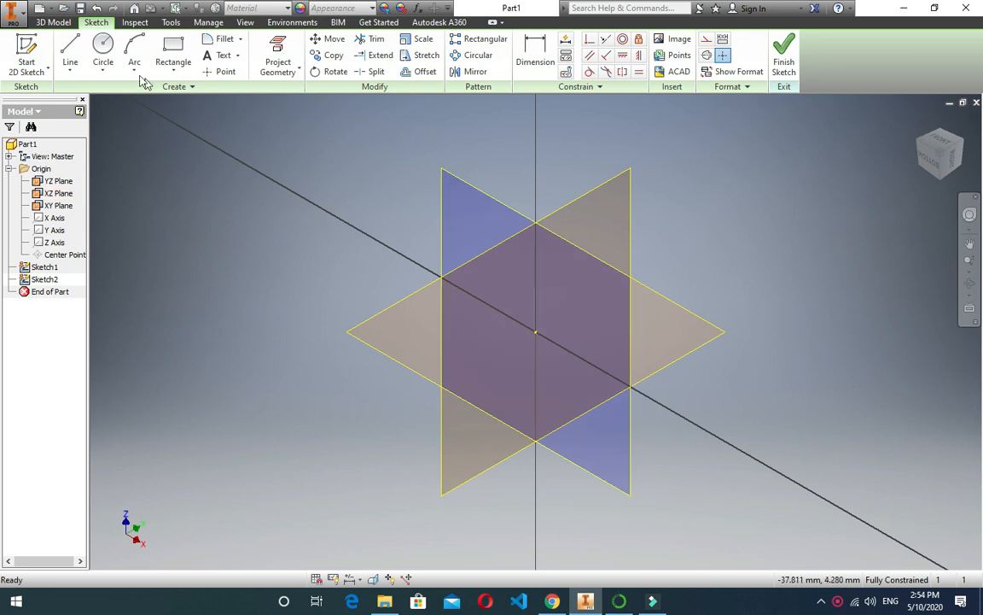
Sketch a circle centred on the origin in the open sketch and dimension its diameter to 500 mm
click(102, 51)
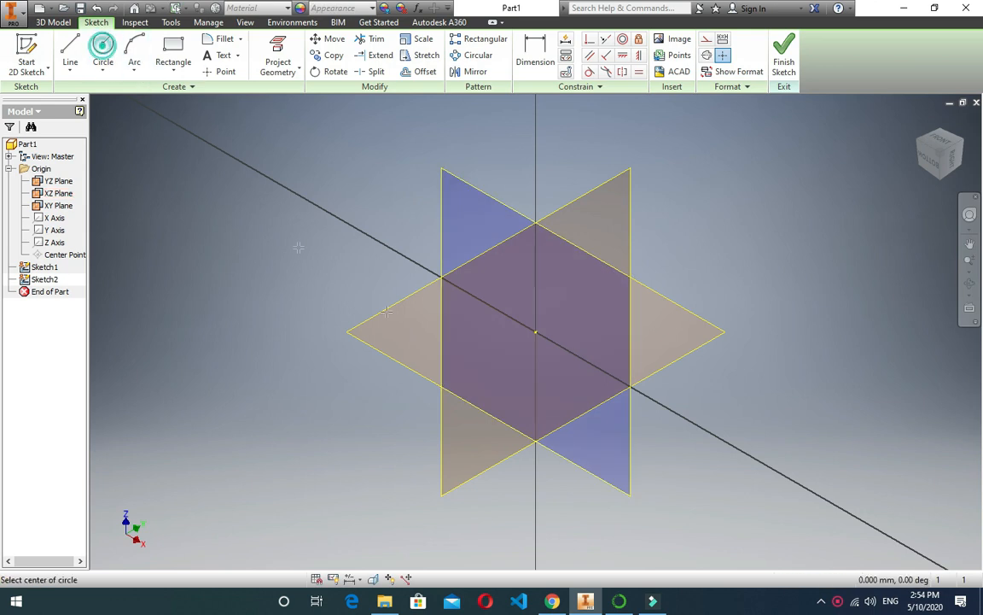
click(536, 332)
click(470, 228)
click(536, 60)
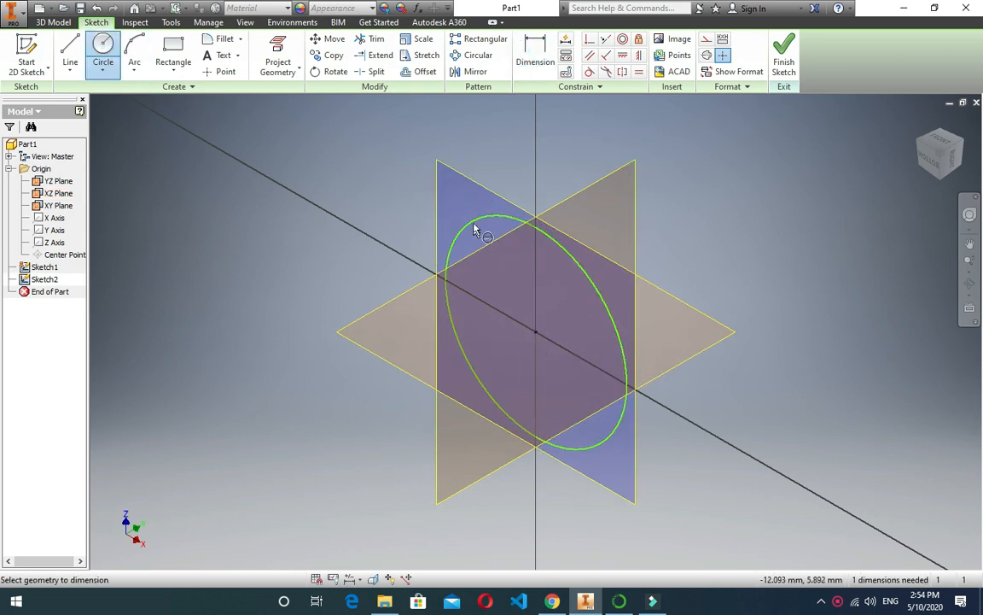
click(467, 215)
click(495, 266)
text(80)
key(Return)
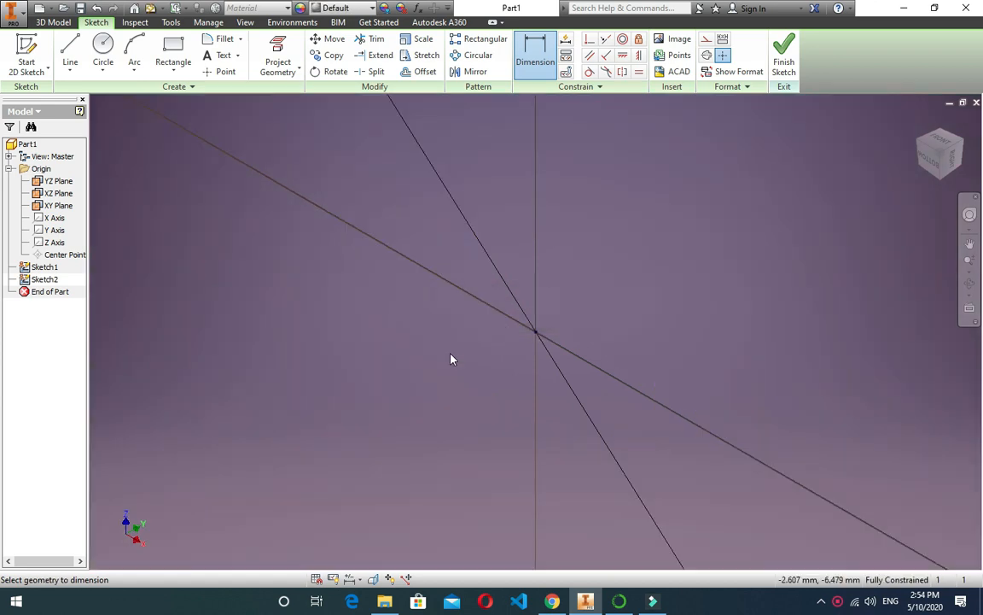
key(Home)
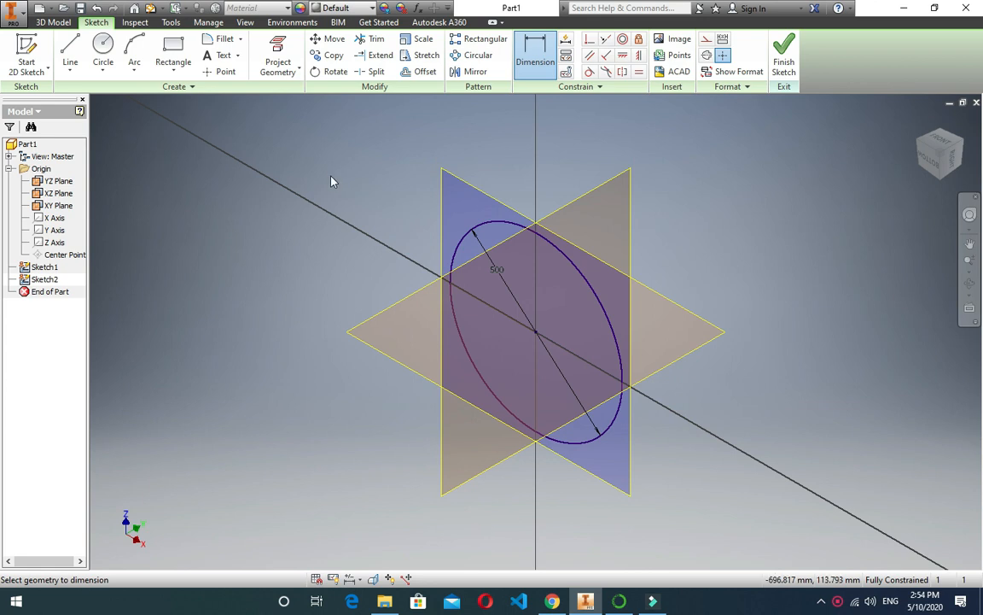
Finish the sketch and extrude the 500 mm circle as a surface, 500 mm symmetrically about the sketch plane
click(784, 56)
key(e)
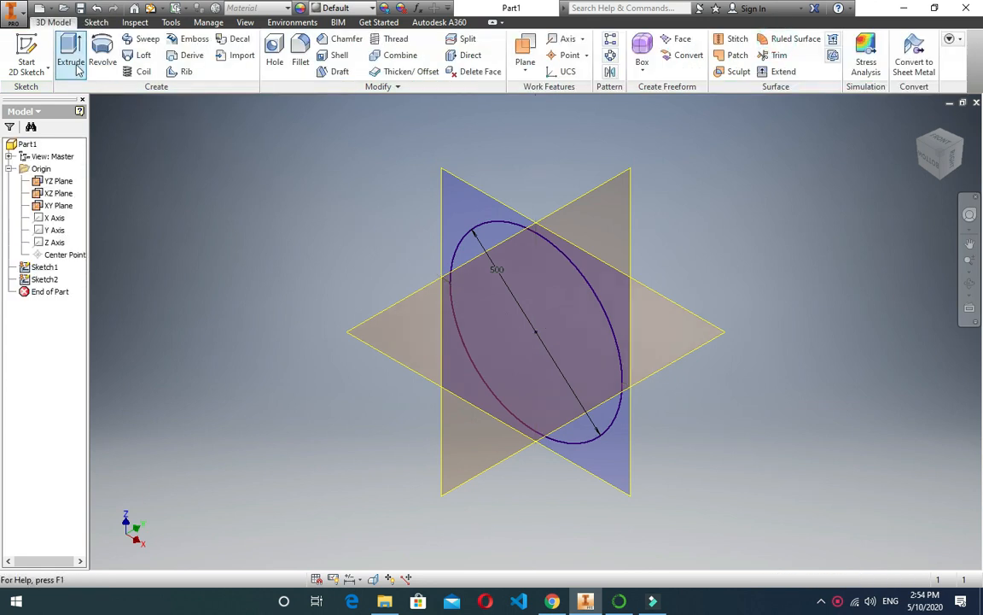
click(139, 218)
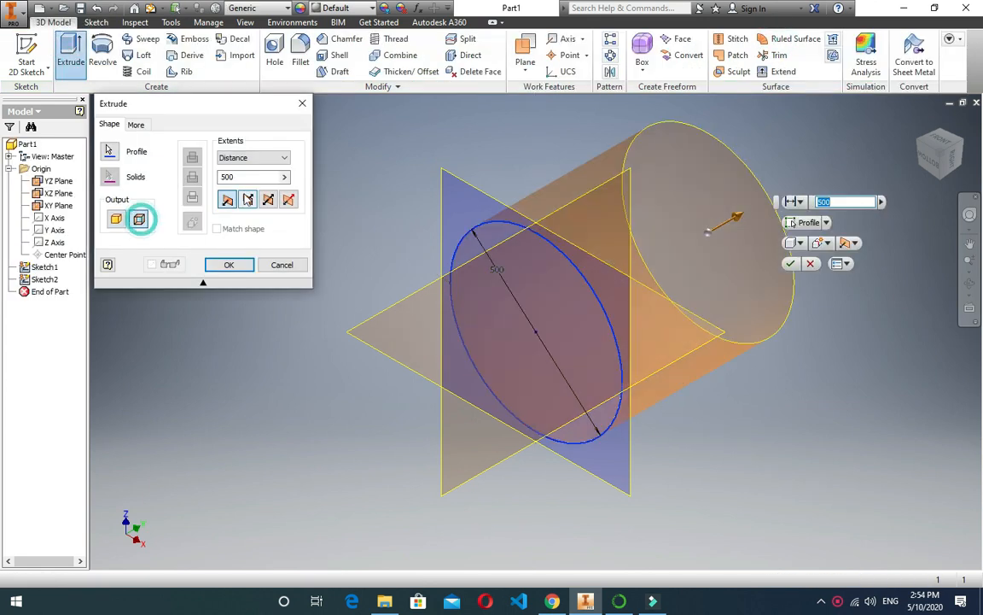
click(289, 200)
click(229, 265)
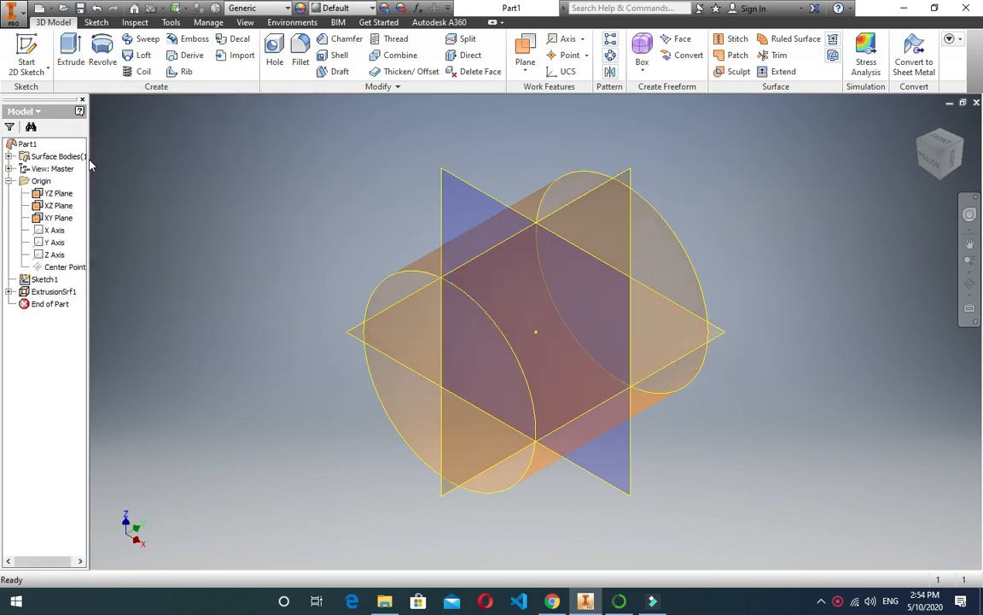
Start a sketch on the XY plane and draw a circle centred on the origin with a 100 mm diameter
click(27, 52)
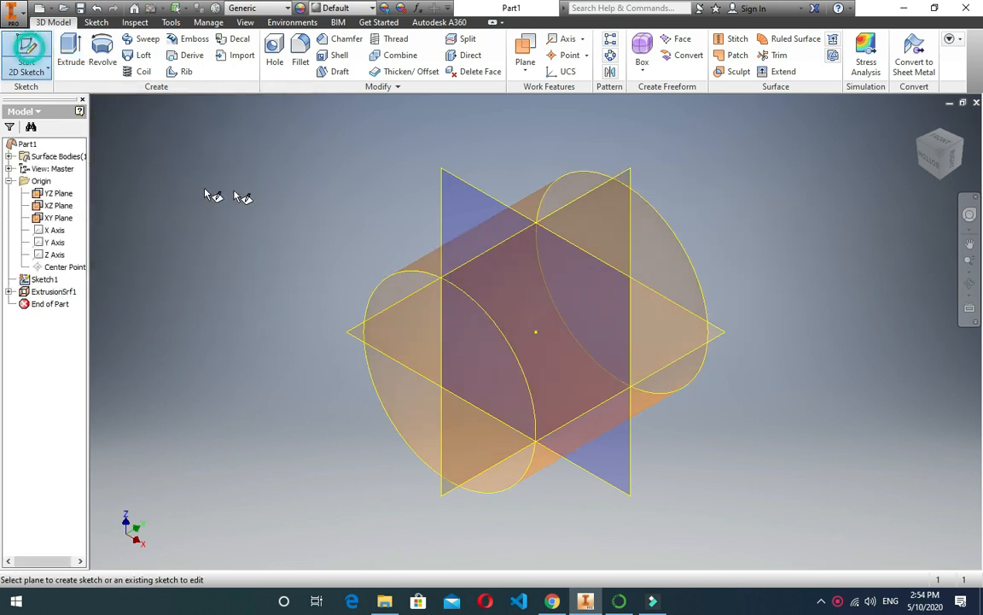
click(346, 332)
click(109, 53)
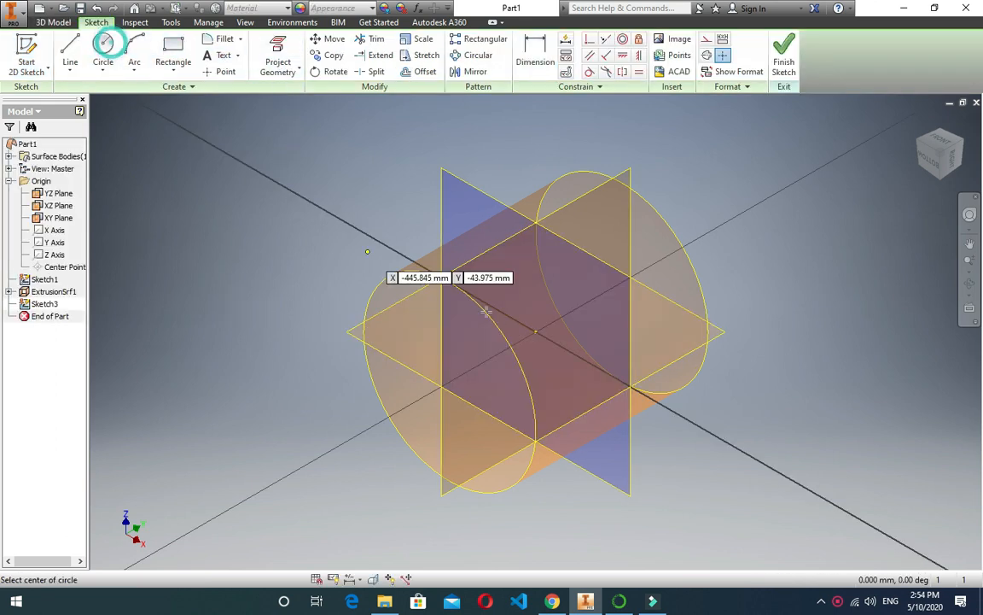
click(537, 332)
click(493, 330)
click(535, 55)
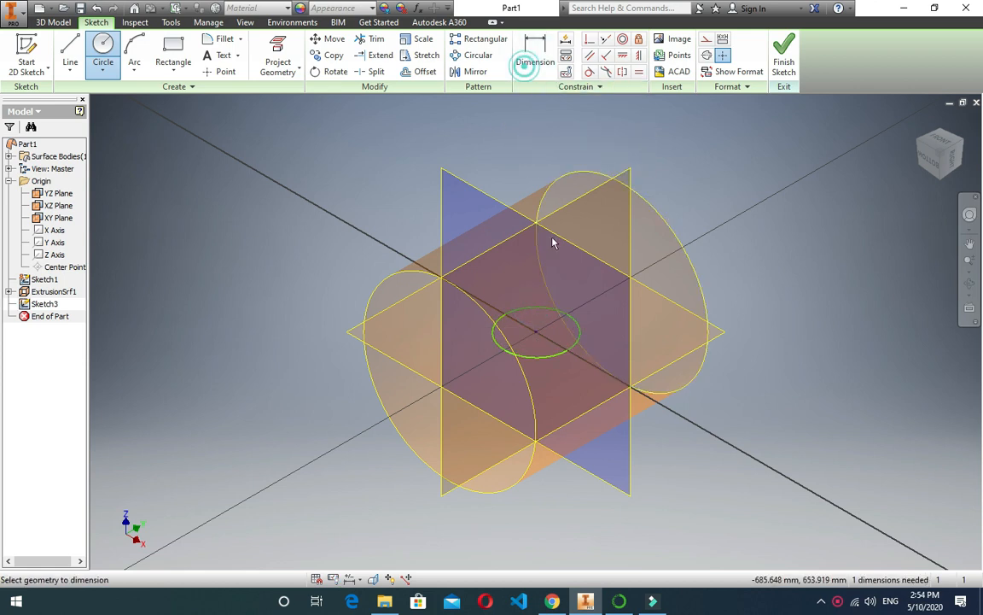
click(534, 314)
click(525, 280)
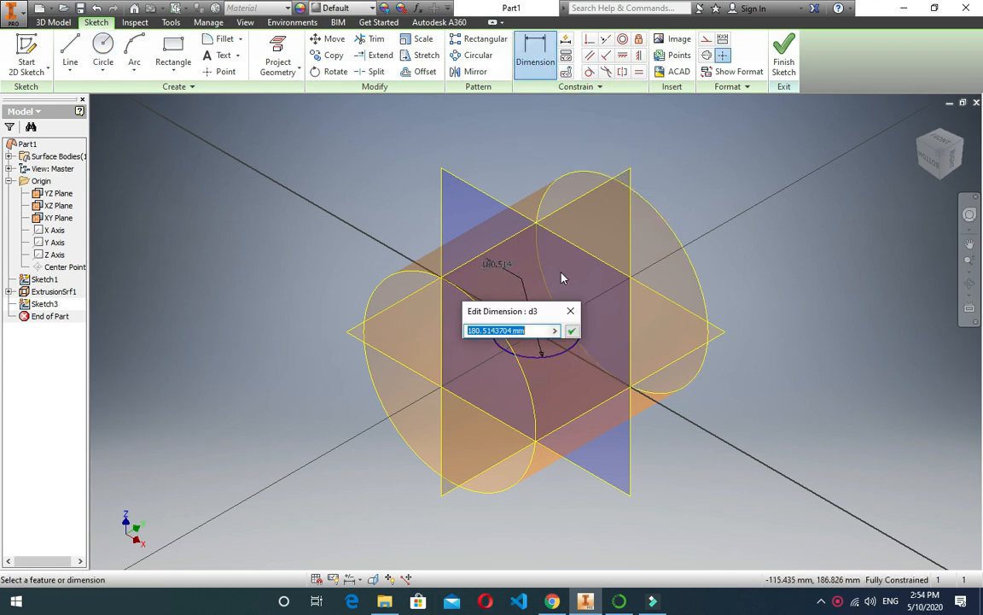
text(100)
key(Return)
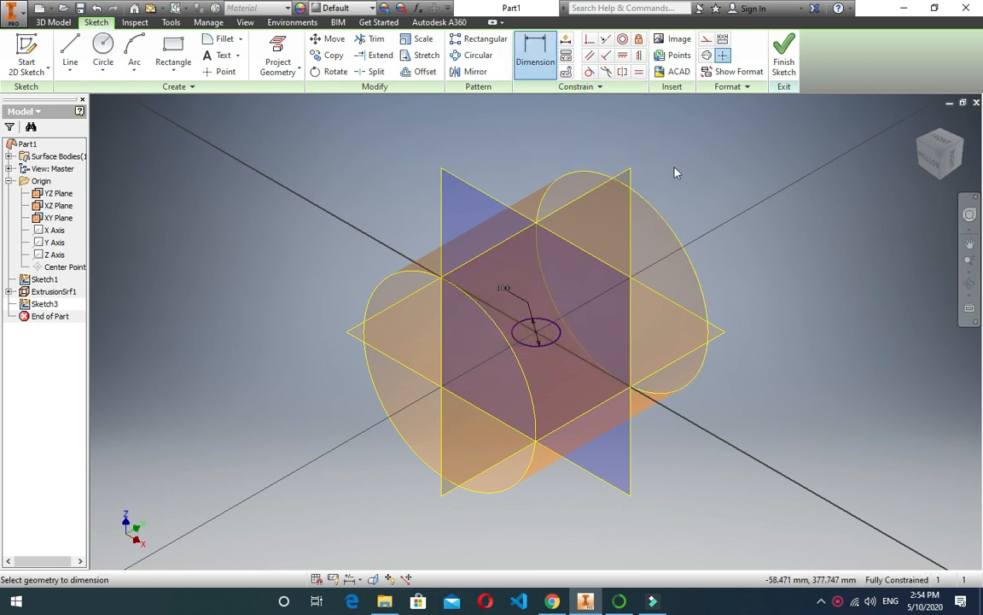
Finish the sketch and extrude the 100 mm circle upward 500 mm as a surface
click(780, 58)
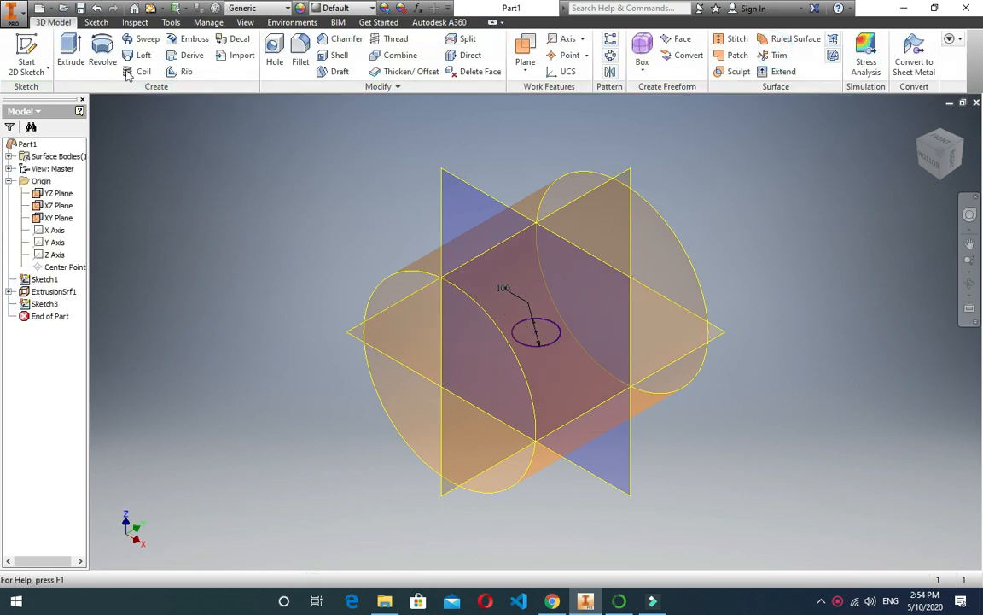
click(71, 51)
click(138, 220)
click(246, 176)
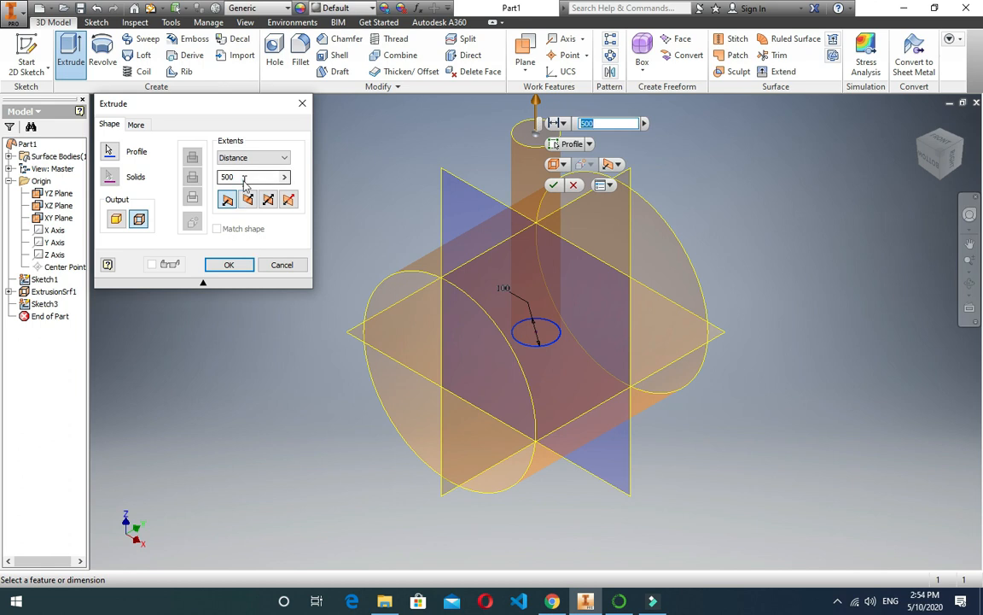
click(237, 266)
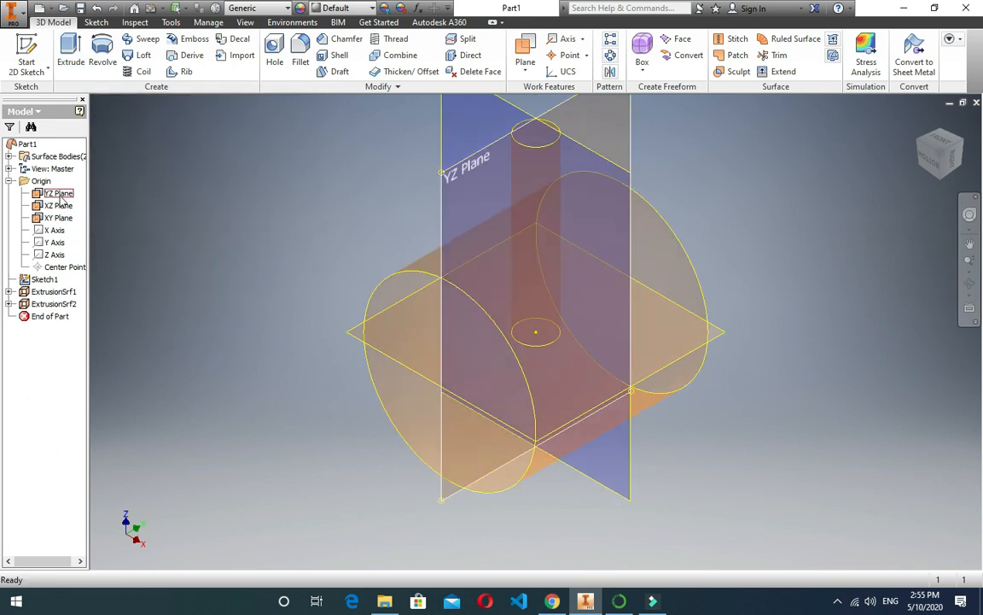
Hide the YZ, XZ and XY origin planes
click(58, 194)
shift+click(58, 218)
right_click(62, 219)
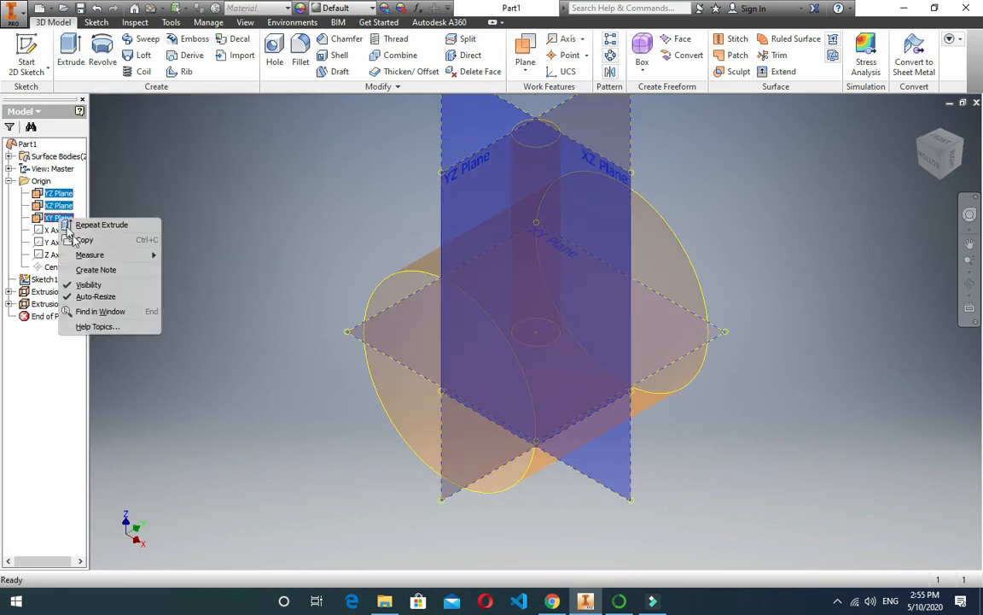
click(86, 284)
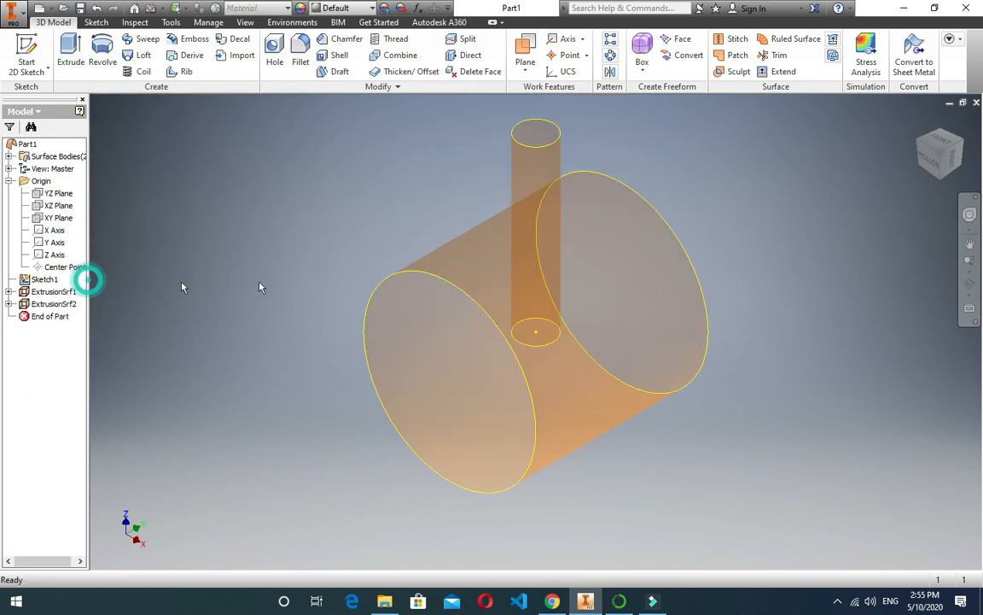
Trim the small cylinder with the large cylinder as the cutting tool, removing the portion inside the large one
click(969, 283)
drag(537, 292, 657, 193)
key(Escape)
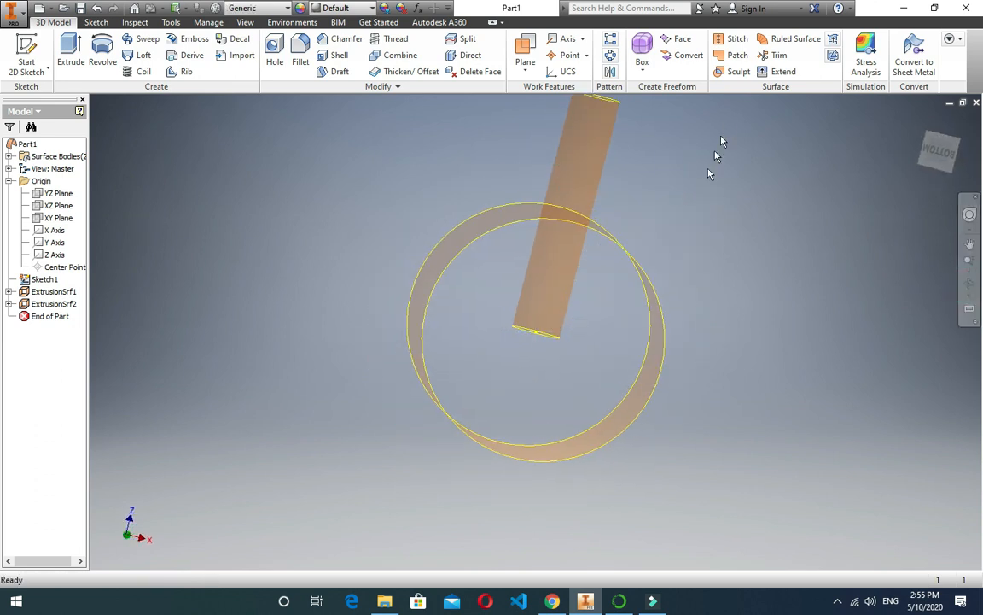
click(777, 54)
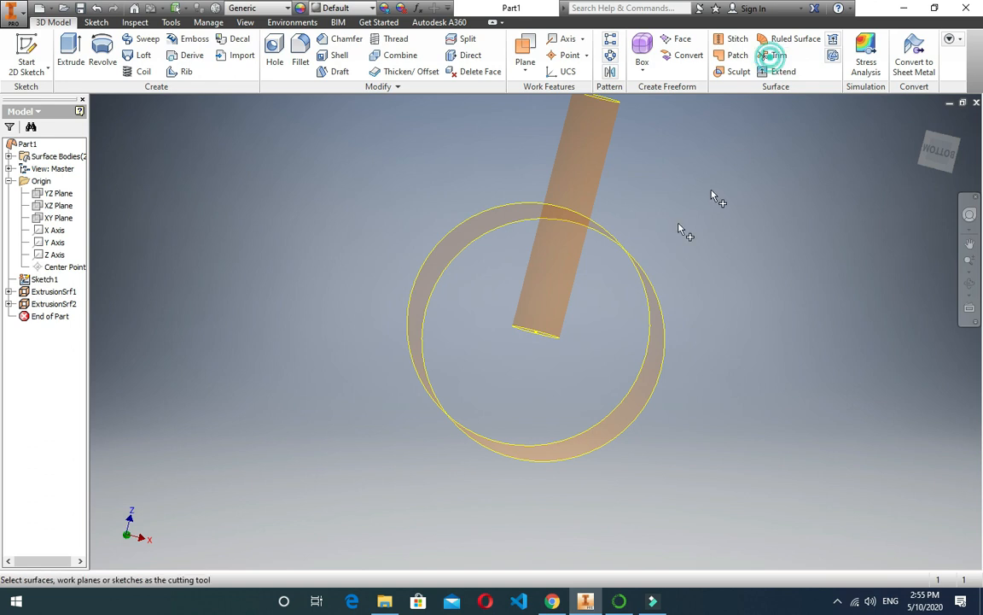
click(474, 237)
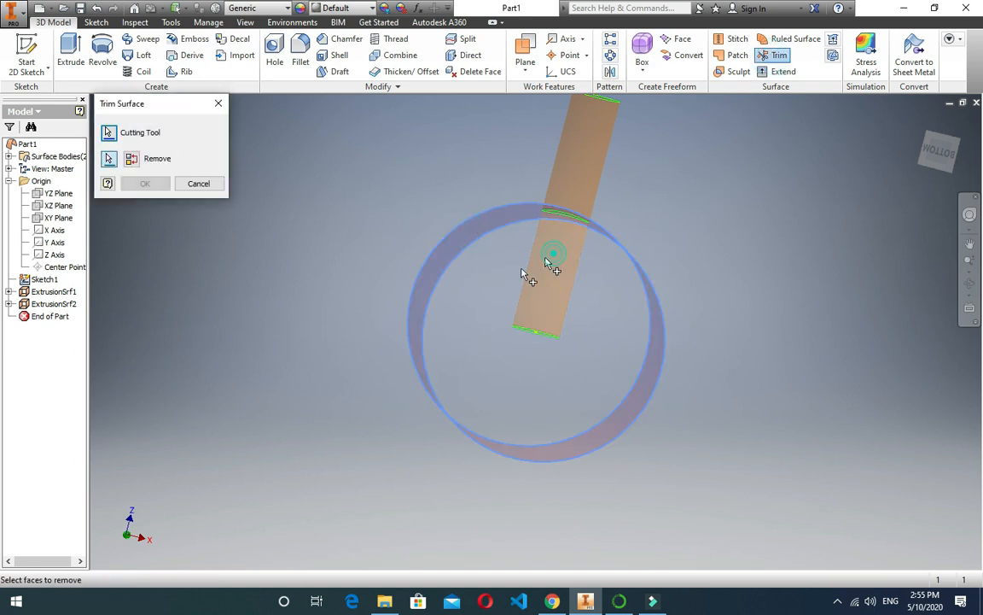
click(528, 274)
click(145, 183)
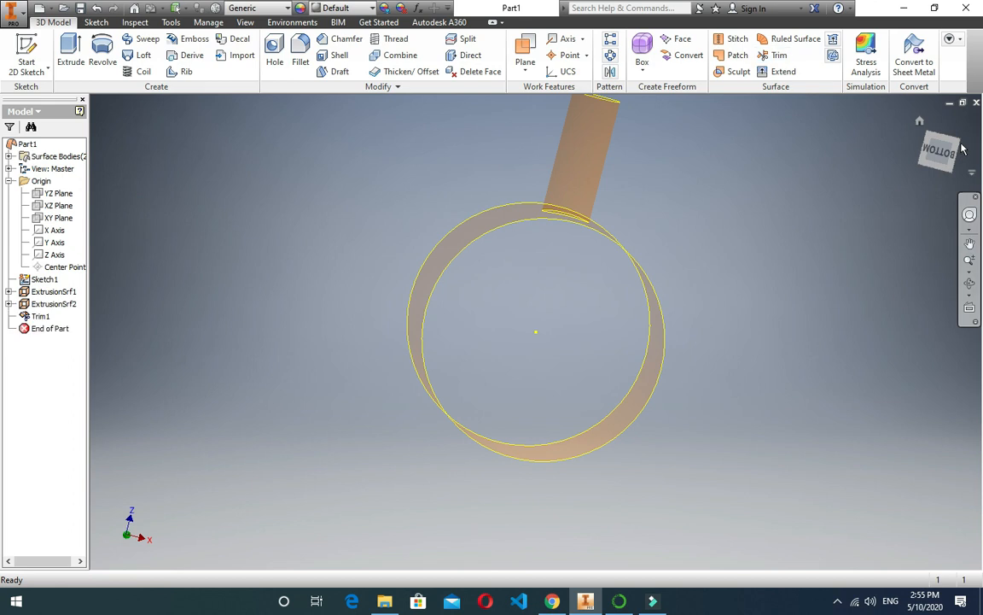
Offset the large cylinder's face by a distance of 0 with surface output, and hide the offset surface
shift+middle_drag(750, 223, 721, 252)
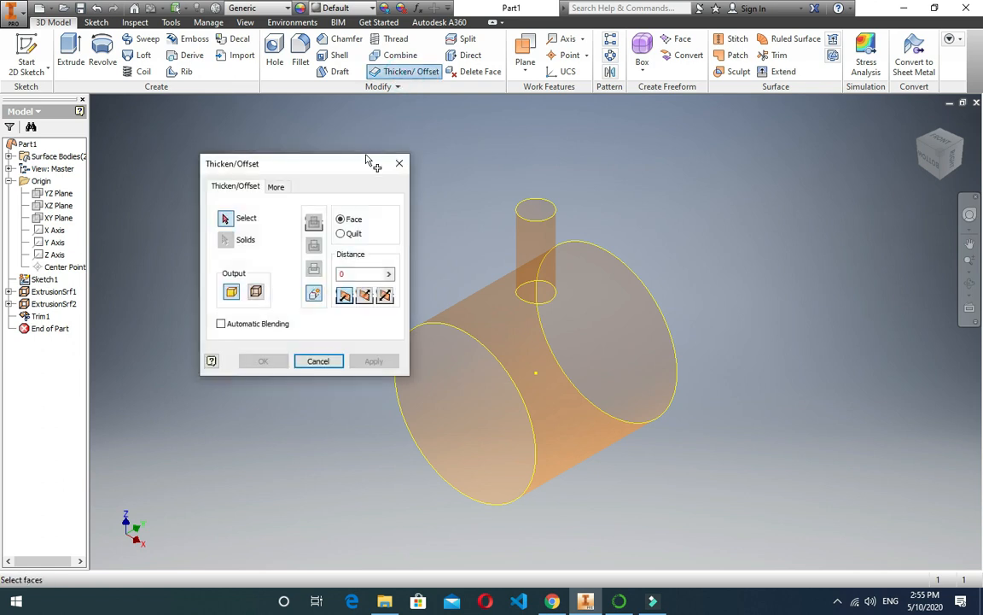
click(505, 338)
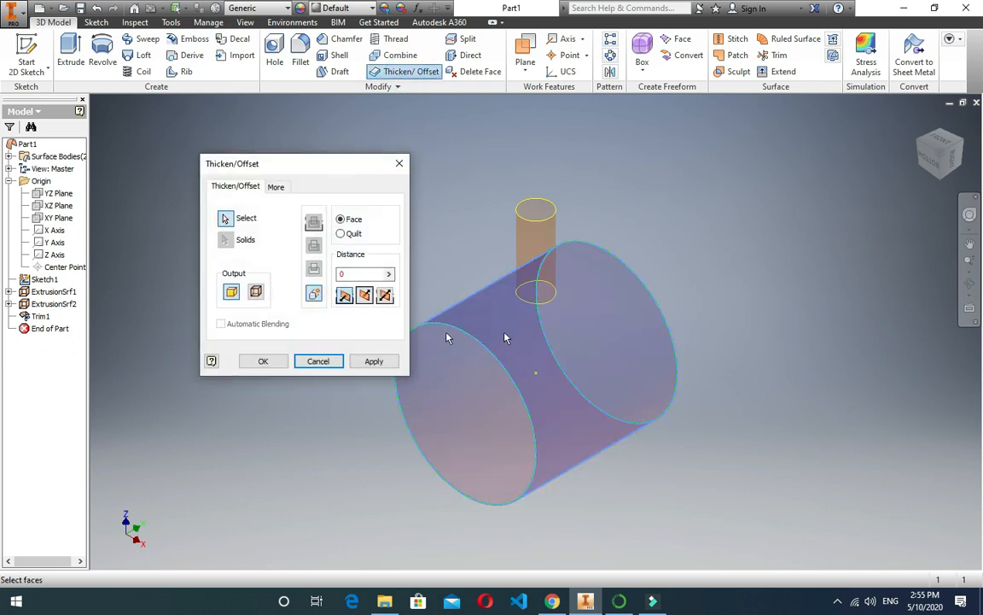
click(257, 293)
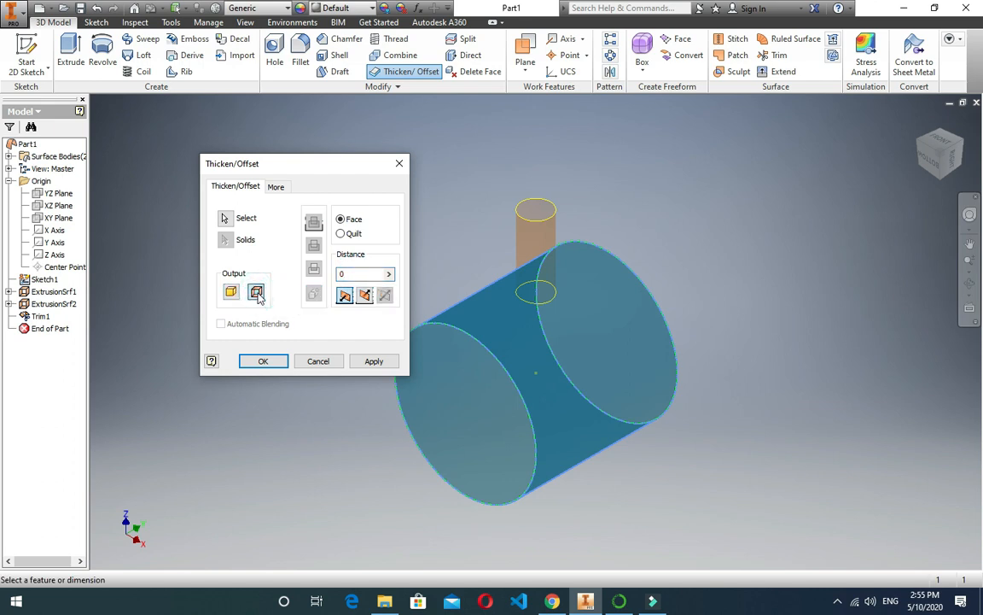
click(264, 361)
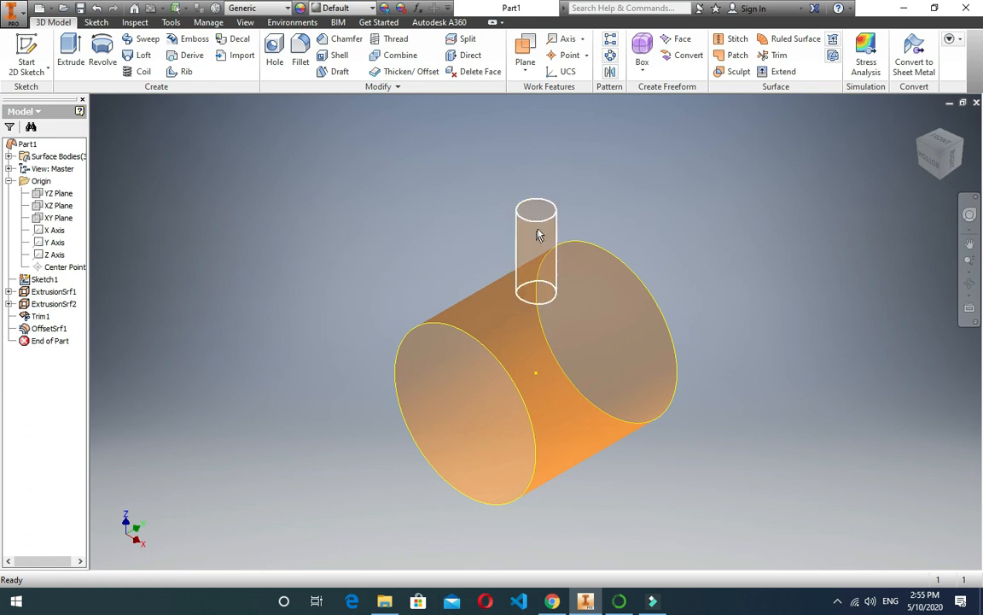
right_click(49, 329)
click(73, 438)
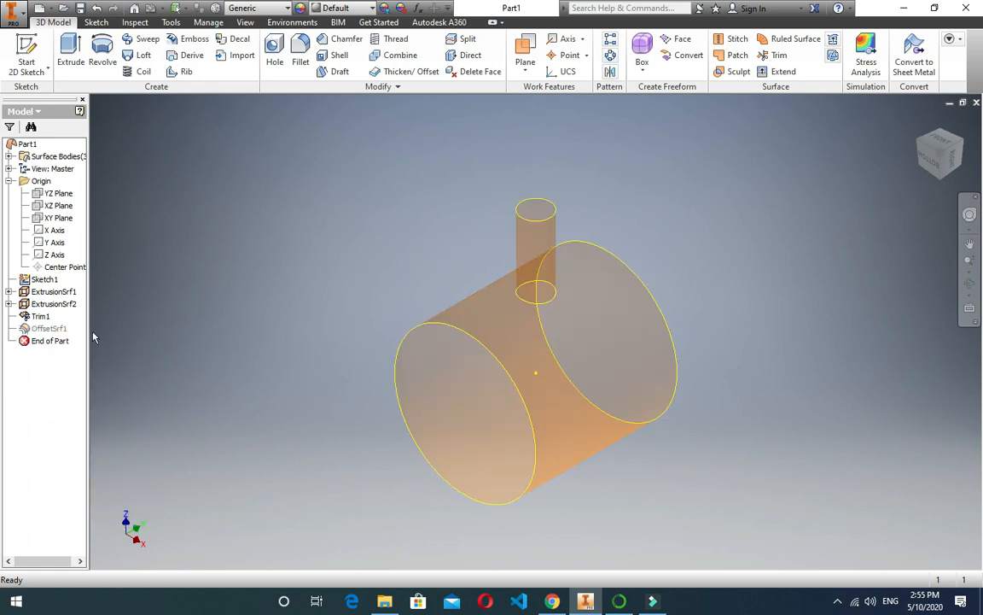
Trim the large cylinder with the small cylinder as the cutting tool, removing the circular patch beneath the small cylinder
click(970, 288)
drag(672, 325, 702, 309)
right_click(642, 250)
click(684, 251)
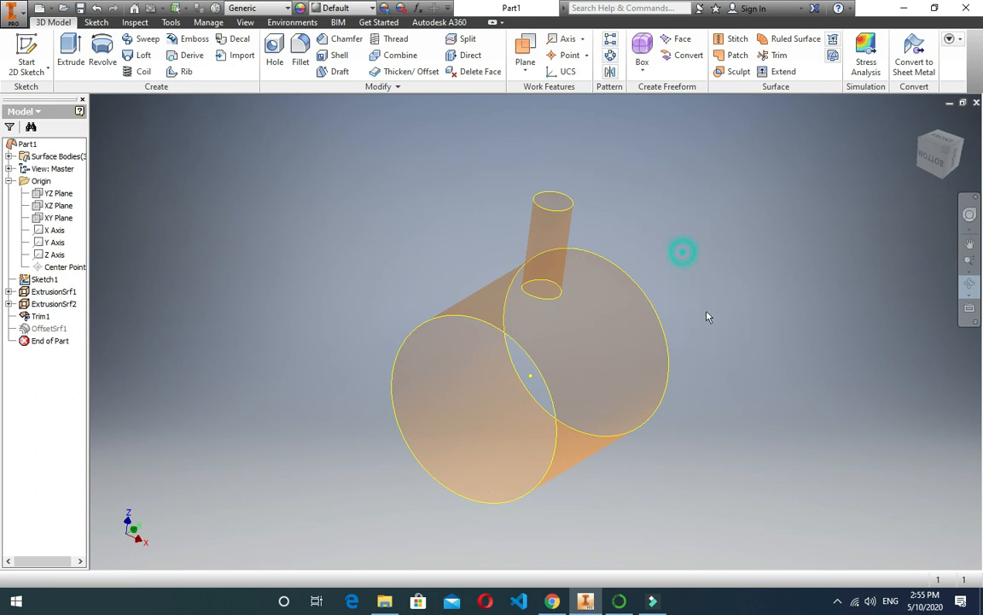
click(946, 152)
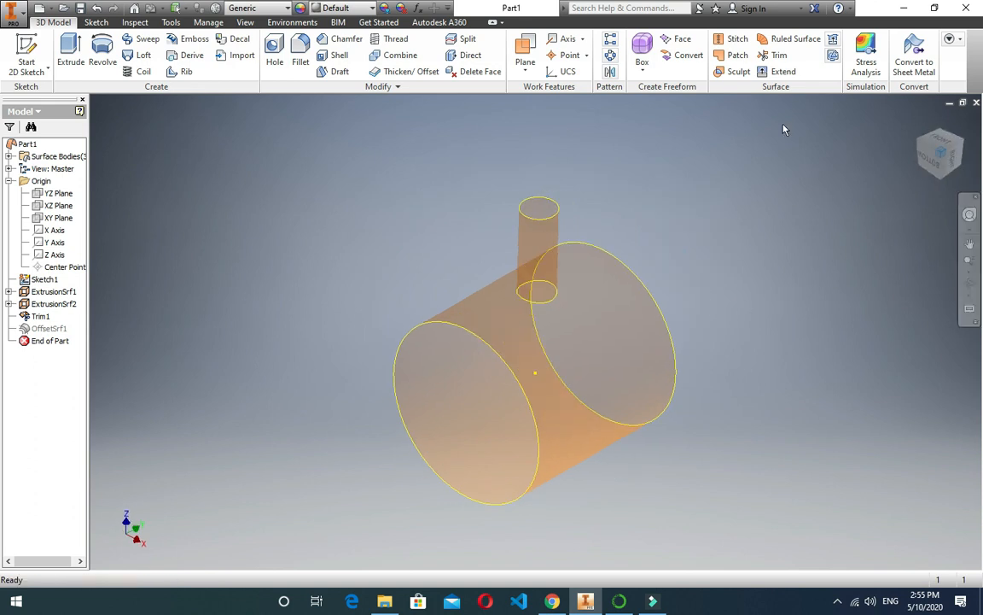
click(775, 54)
click(546, 224)
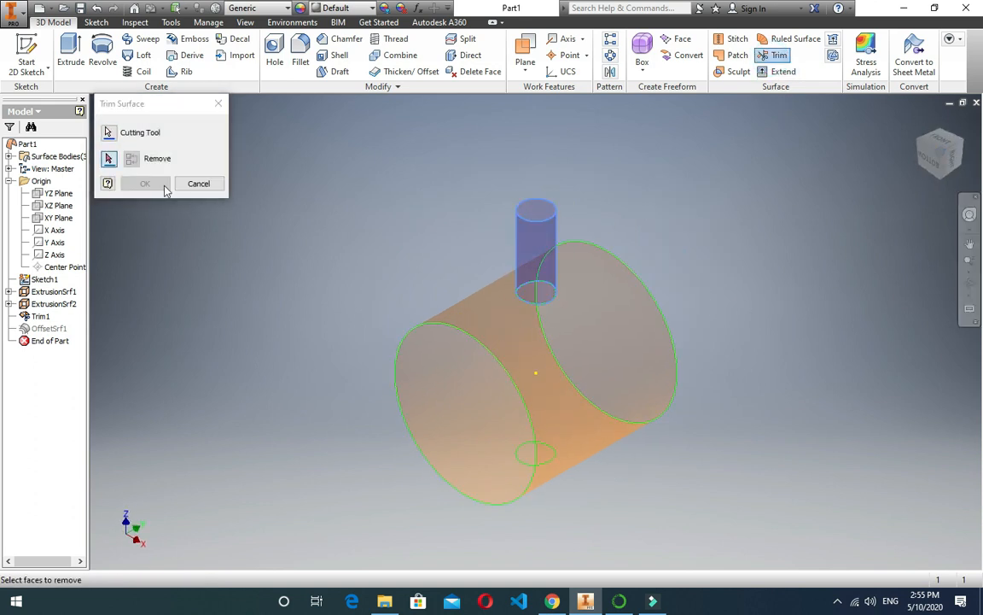
click(970, 284)
drag(574, 351, 619, 314)
right_click(561, 312)
click(597, 313)
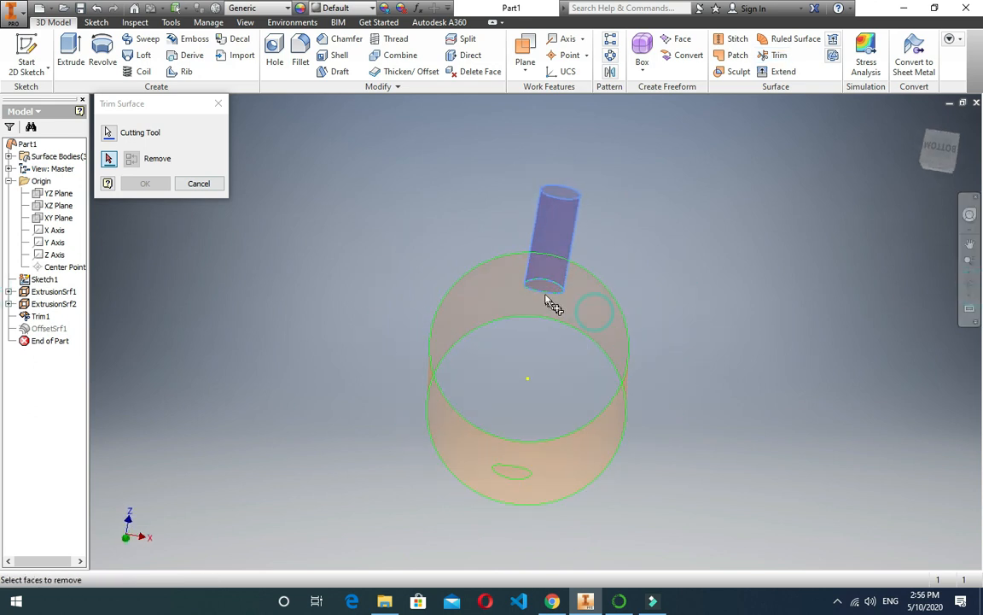
click(970, 283)
drag(594, 361, 520, 411)
right_click(463, 380)
click(508, 382)
click(147, 183)
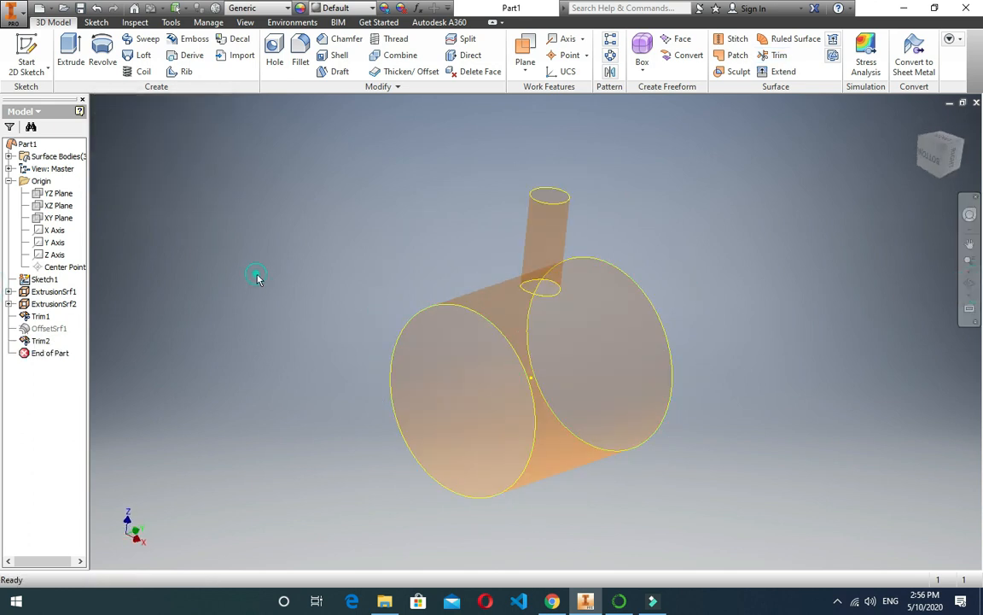
right_click(47, 303)
click(78, 441)
click(62, 307)
right_click(62, 308)
key(v)
Hide the original large cylinder surface ExtrusionSrf1 and show the offset surface OffsetSrf1
right_click(47, 295)
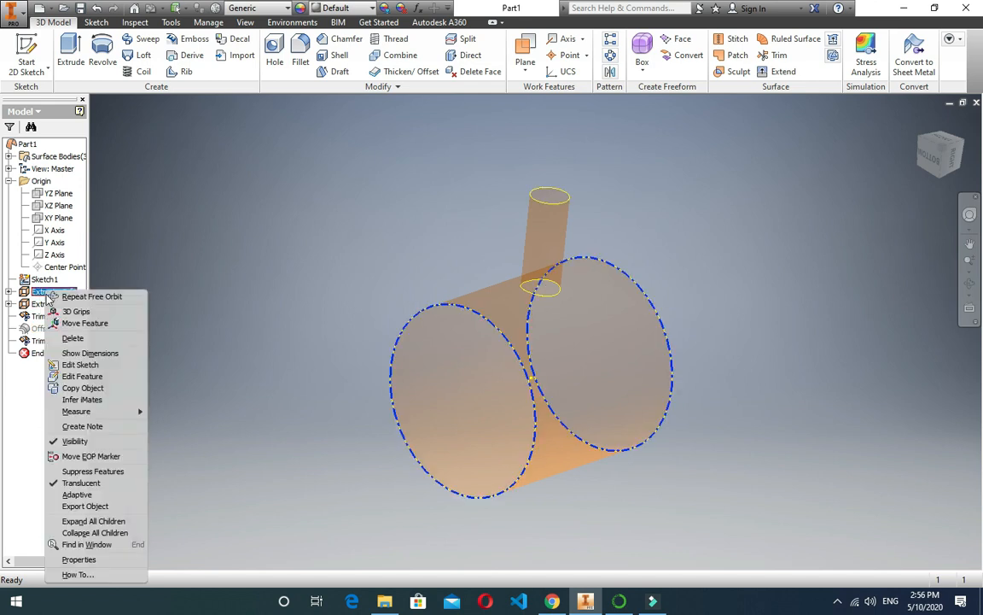
key(v)
right_click(53, 330)
click(85, 389)
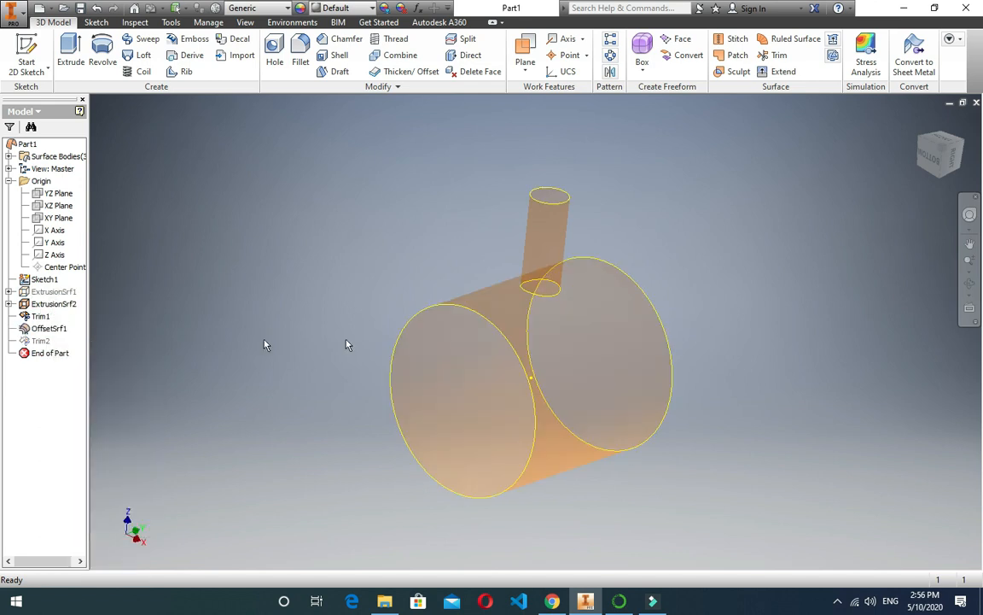
Trim the offset surface with the small cylinder as the cutting tool, removing everything outside the circular patch beneath the small cylinder
click(947, 153)
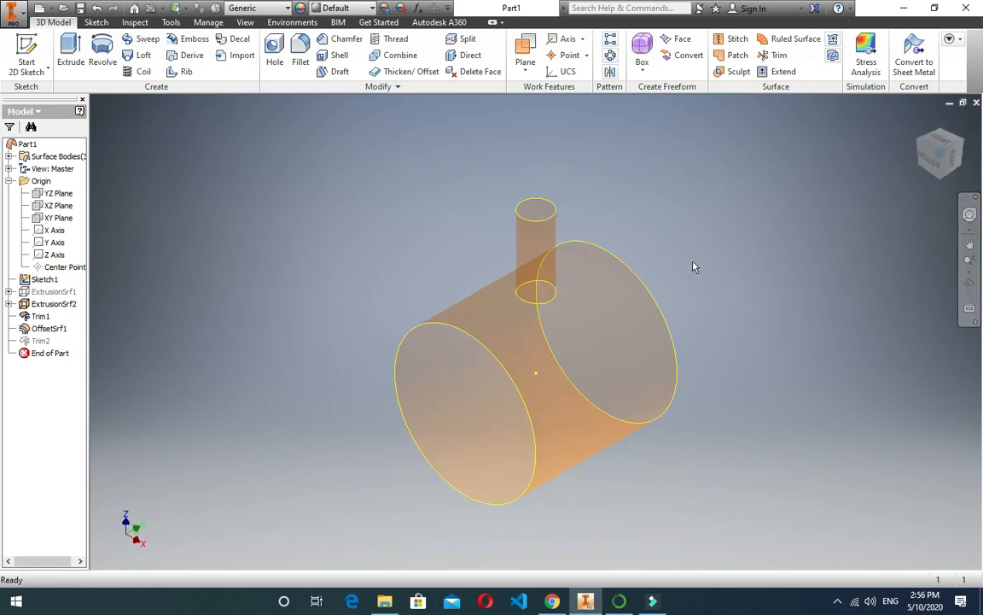
click(777, 56)
click(520, 245)
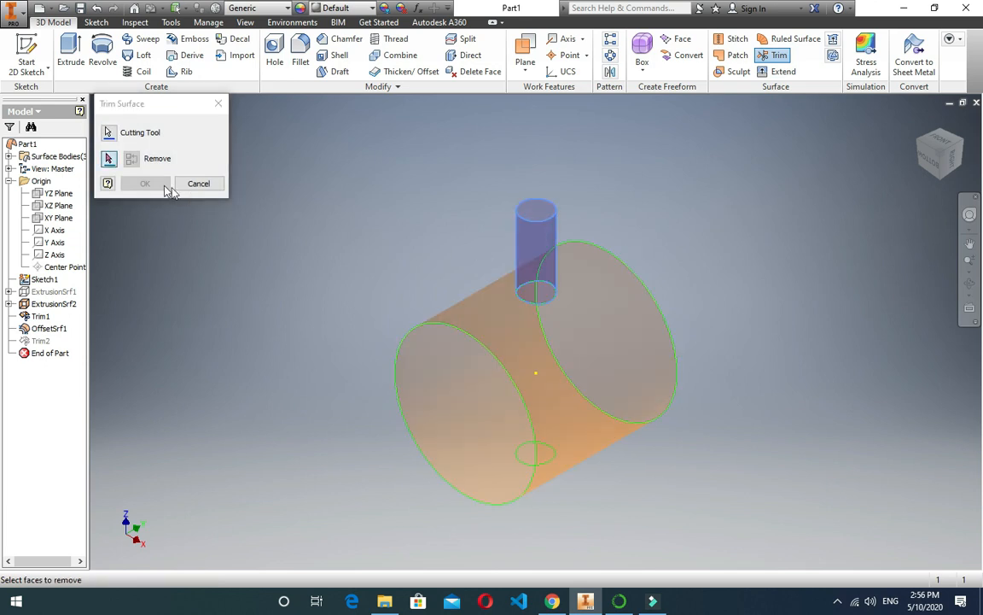
click(517, 323)
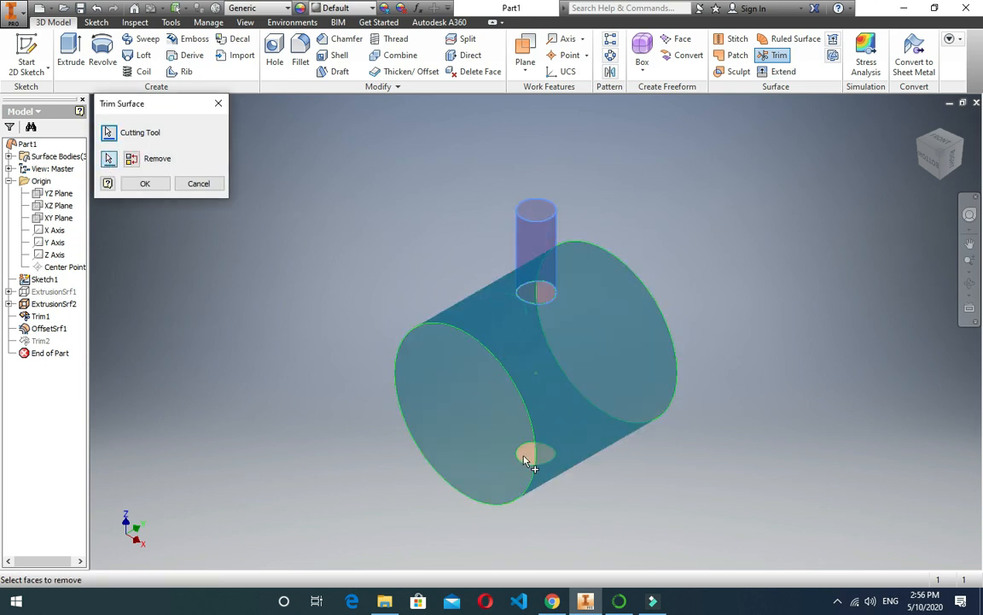
click(145, 185)
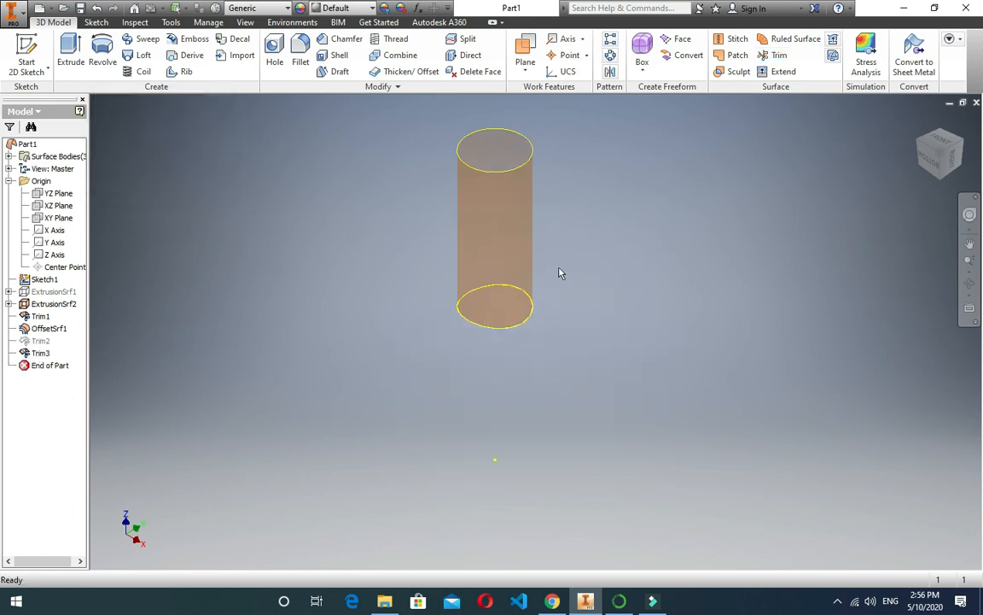
Hide the small cylinder surface and extend the remaining patch's boundary edge outward by a distance of 50 mm
right_click(43, 304)
click(68, 441)
scroll(472, 295, up, 5)
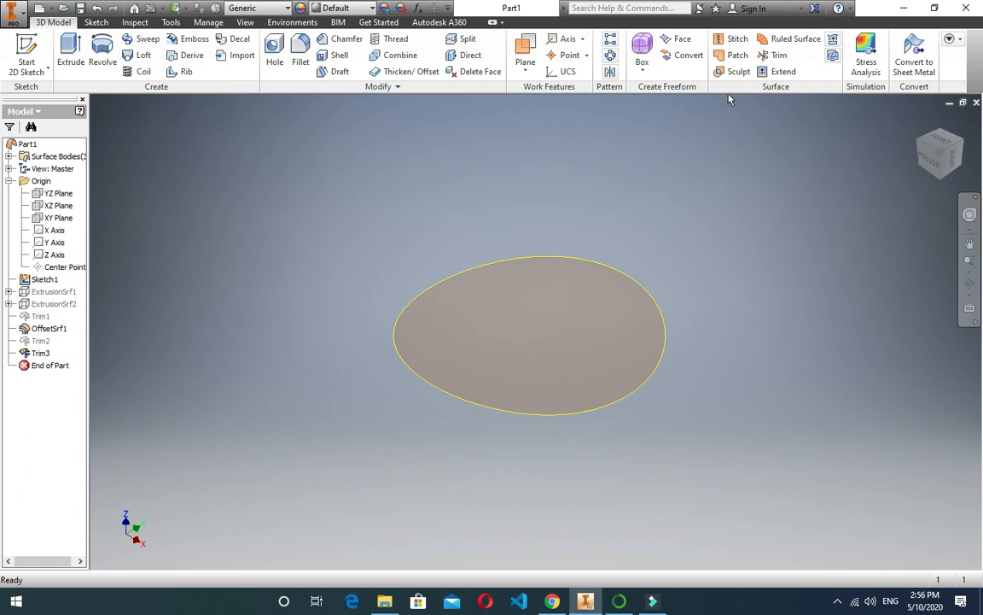
click(784, 74)
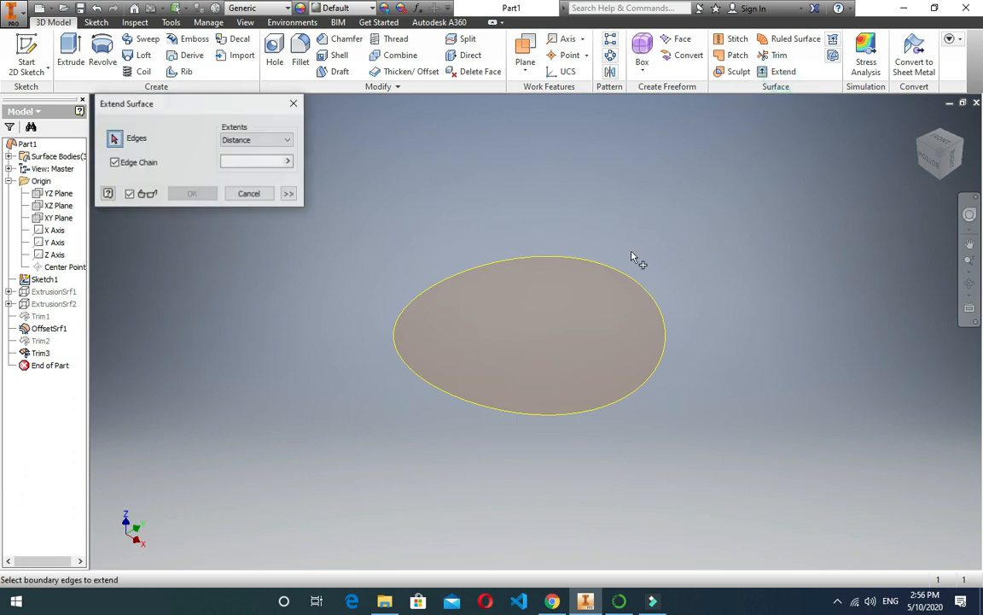
click(409, 304)
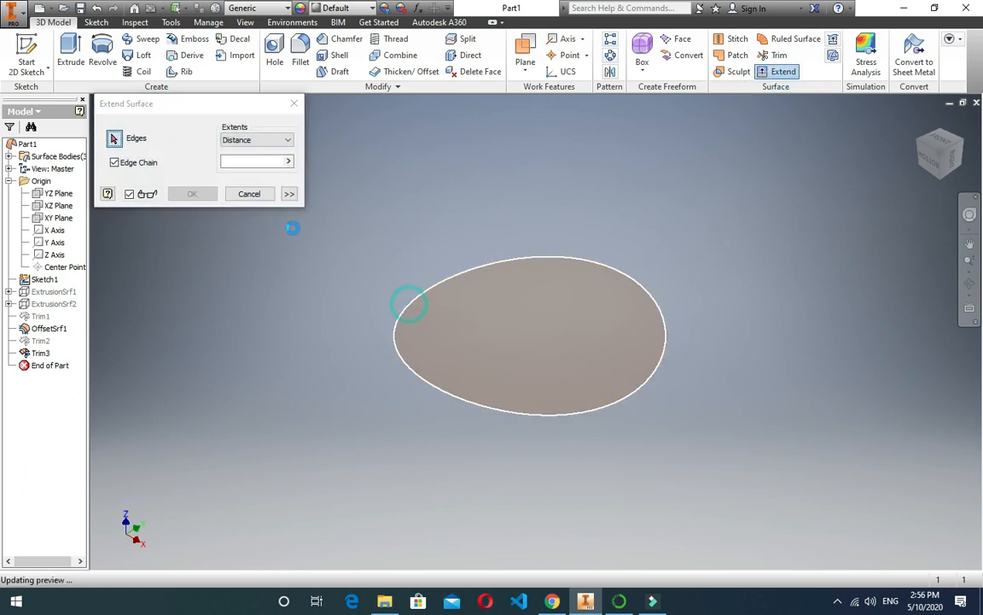
click(263, 161)
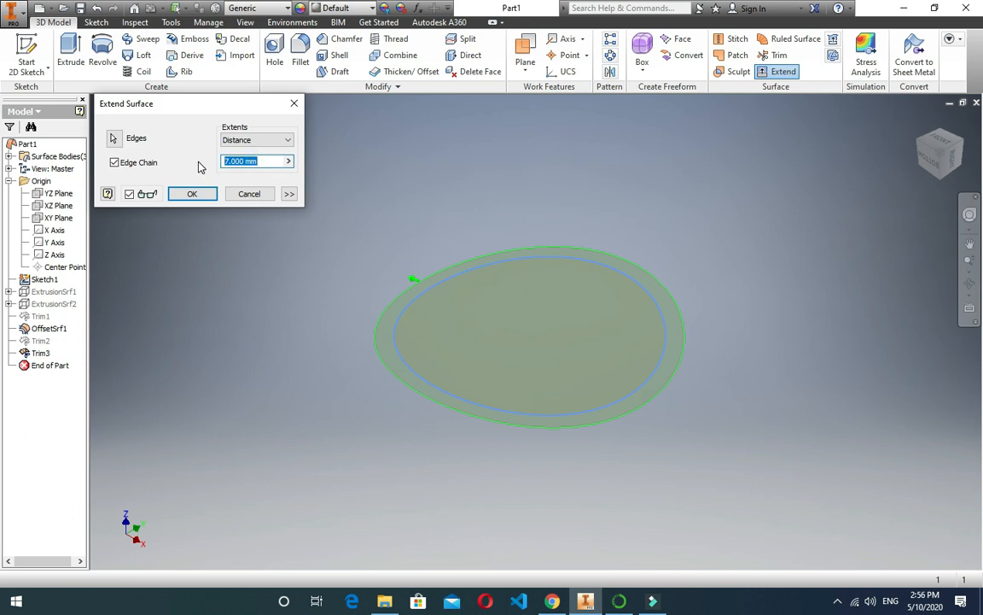
text(50)
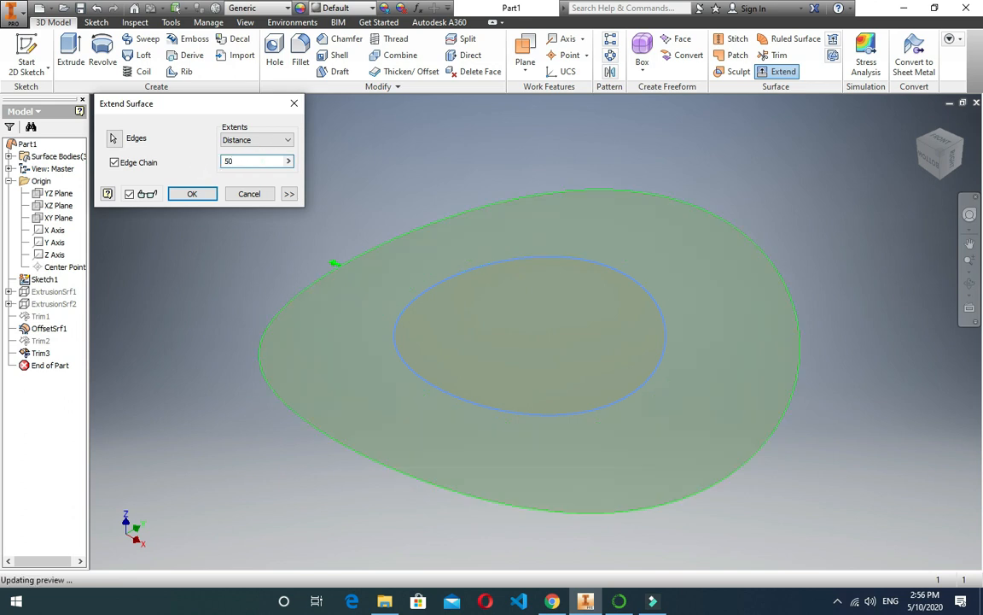
click(193, 195)
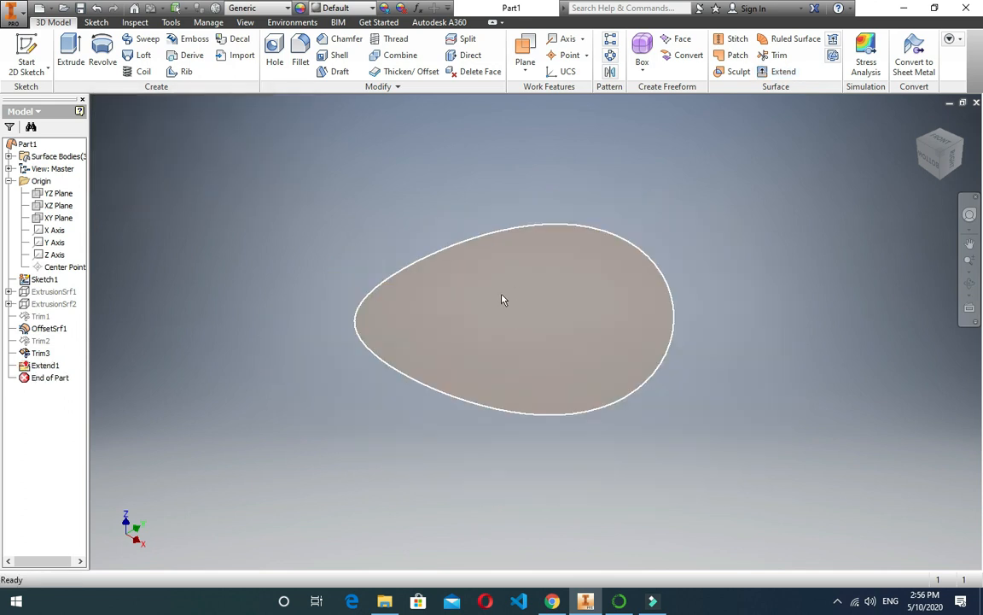
Show the small cylinder again and trim the extended patch with it, removing the area inside the cylinder
right_click(57, 305)
click(85, 414)
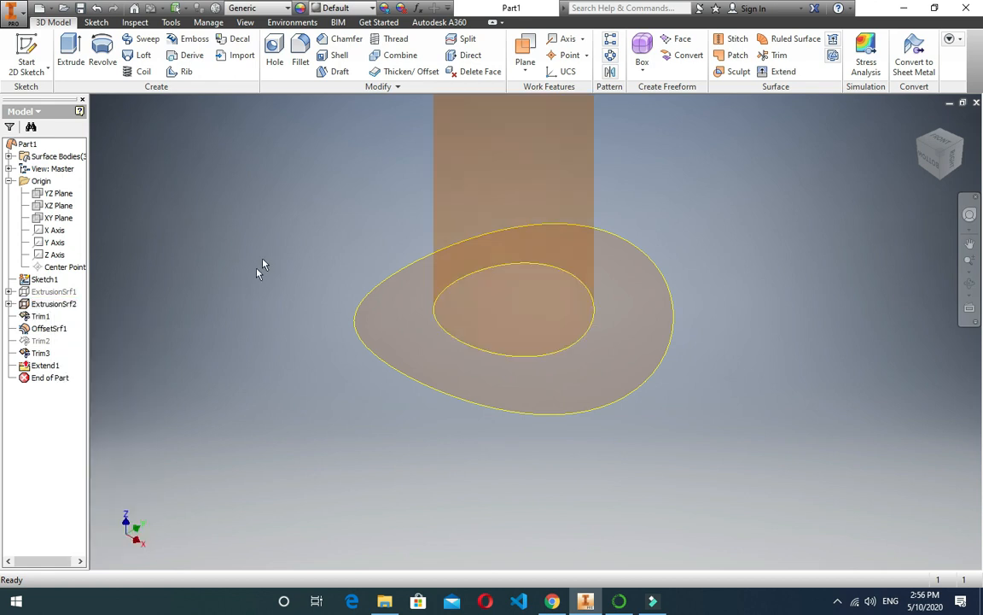
click(779, 55)
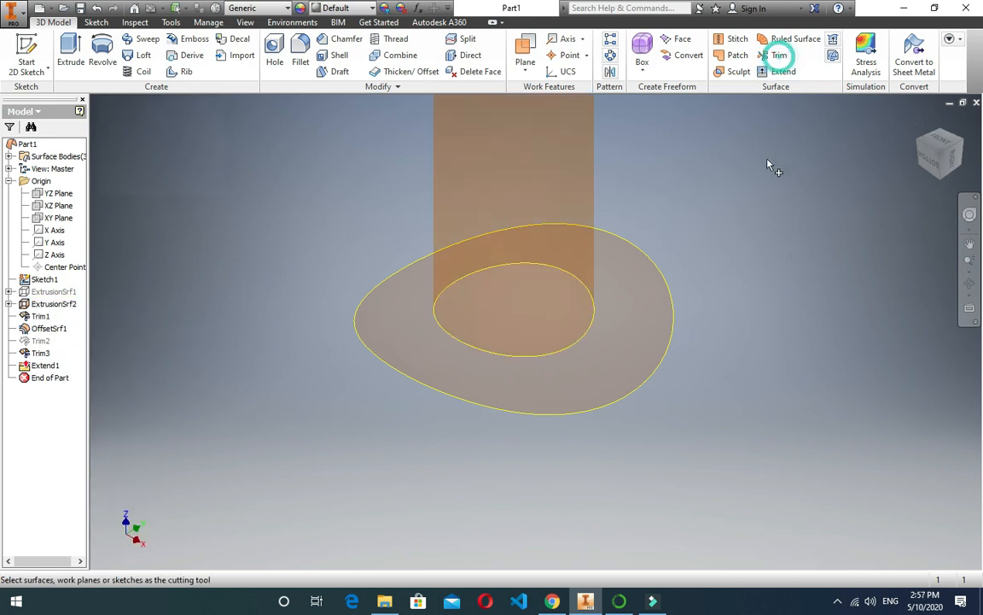
click(969, 284)
drag(564, 294, 560, 215)
right_click(510, 227)
click(552, 230)
click(512, 219)
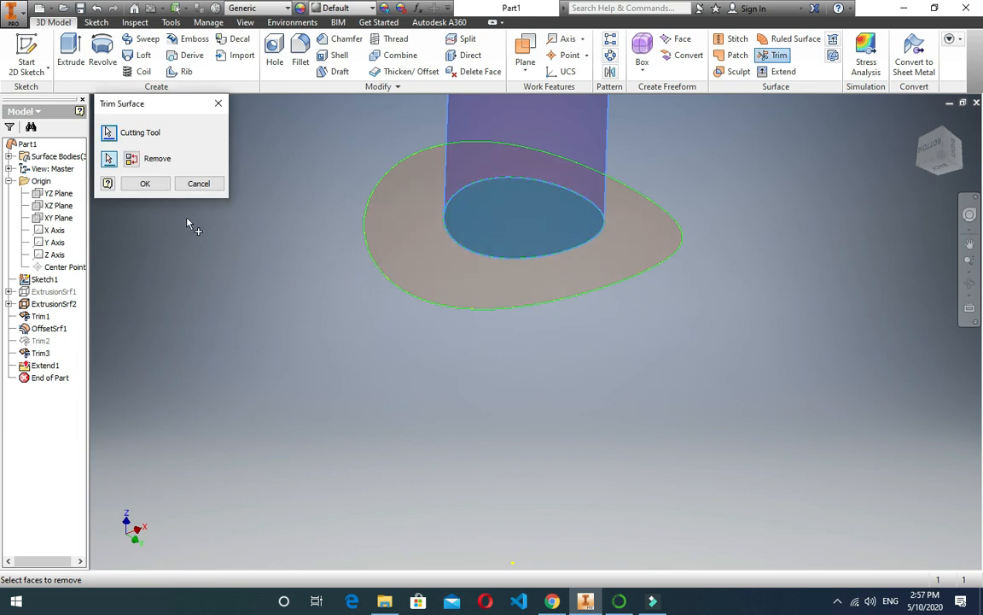
click(146, 185)
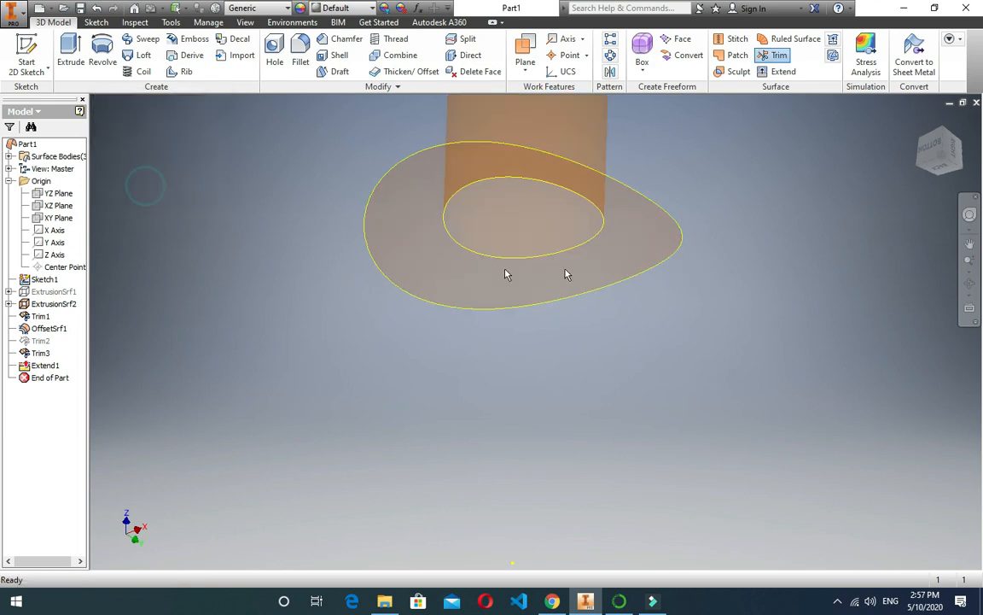
Show the large cylinder surface ExtrusionSrf1 again
click(943, 136)
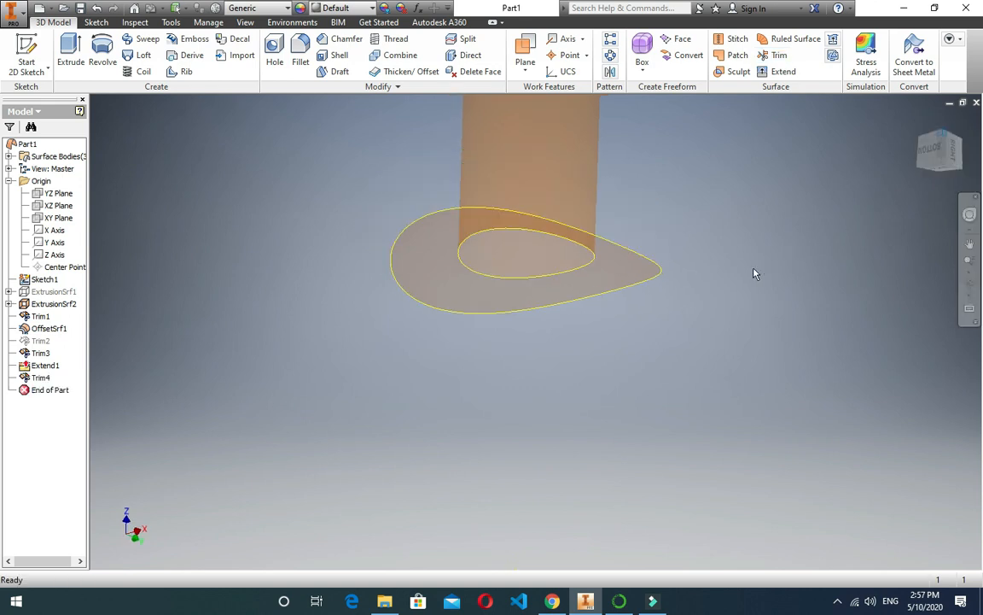
right_click(53, 291)
click(88, 399)
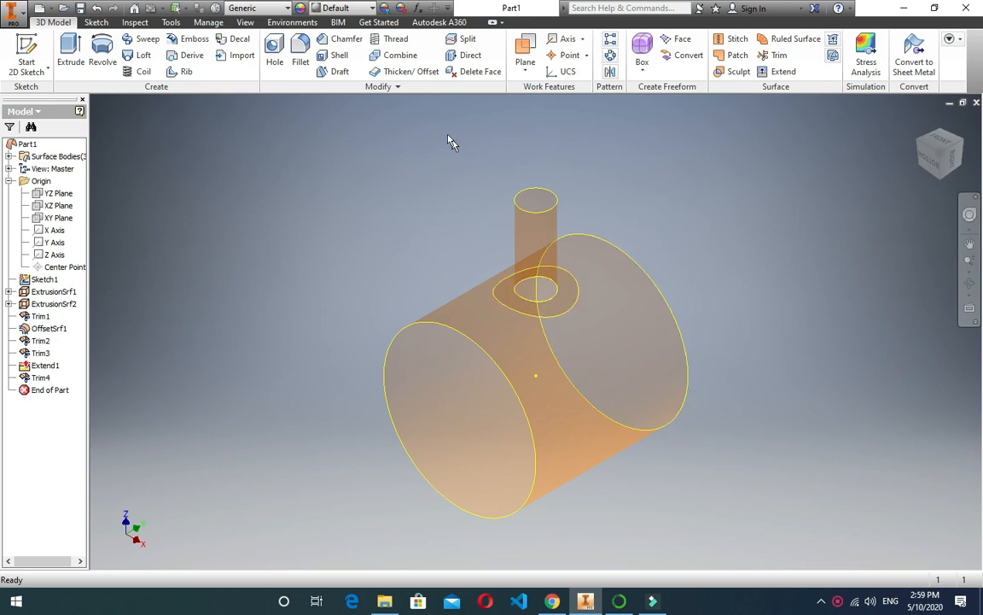
Thicken the large cylinder's face inward by 5 mm with solid output
click(404, 71)
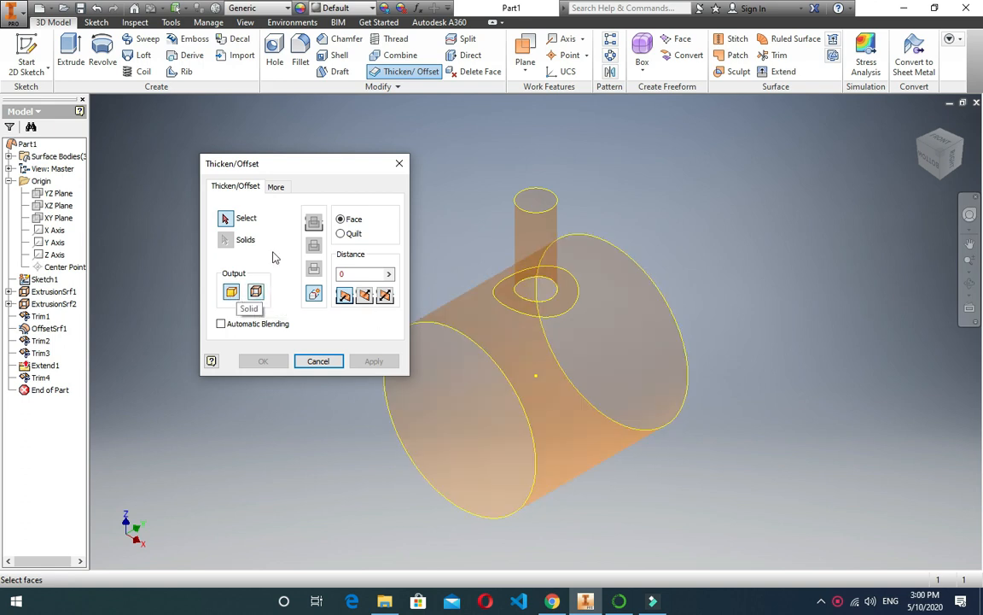
click(507, 344)
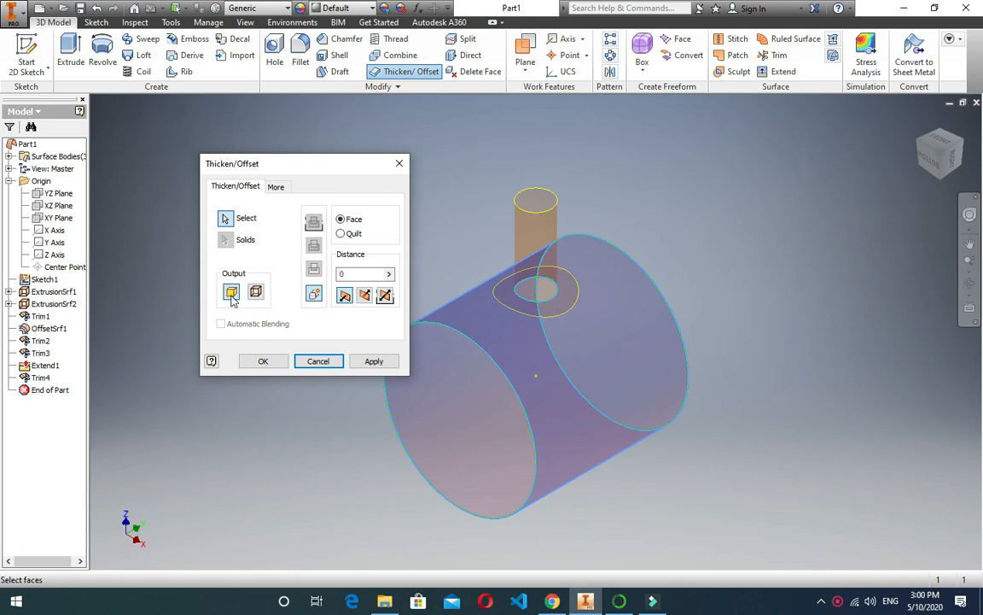
text(5)
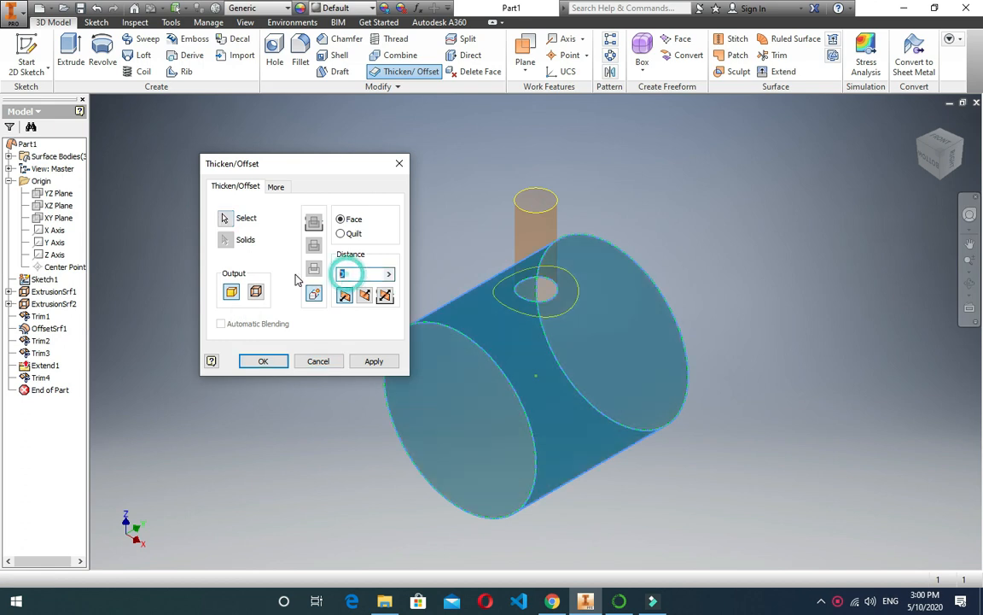
click(364, 294)
click(344, 296)
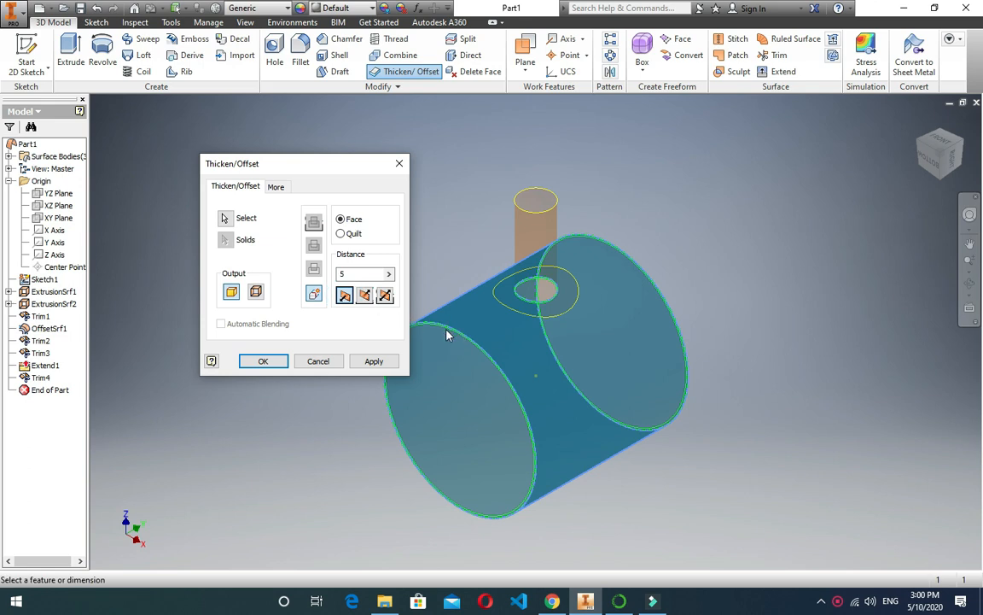
click(373, 359)
click(322, 366)
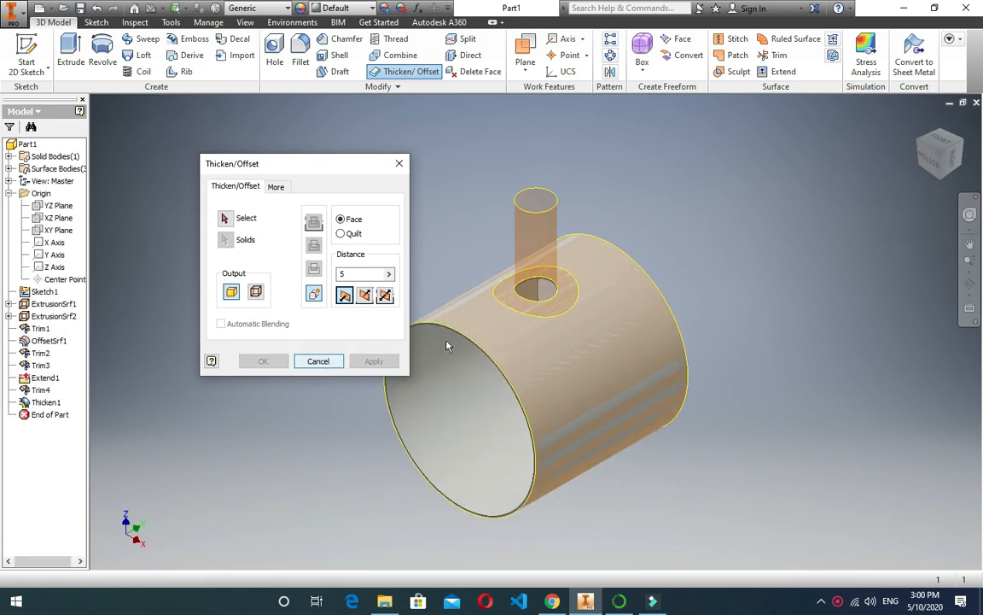
click(321, 361)
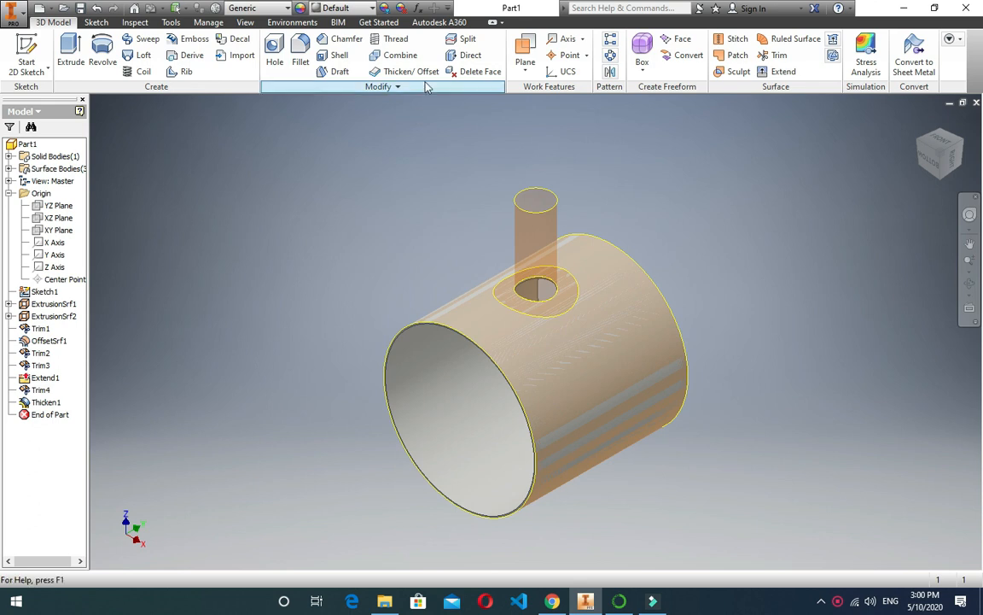
Thicken the ring-shaped patch around the branch outward by 5 mm with solid output
click(401, 72)
drag(277, 162, 186, 149)
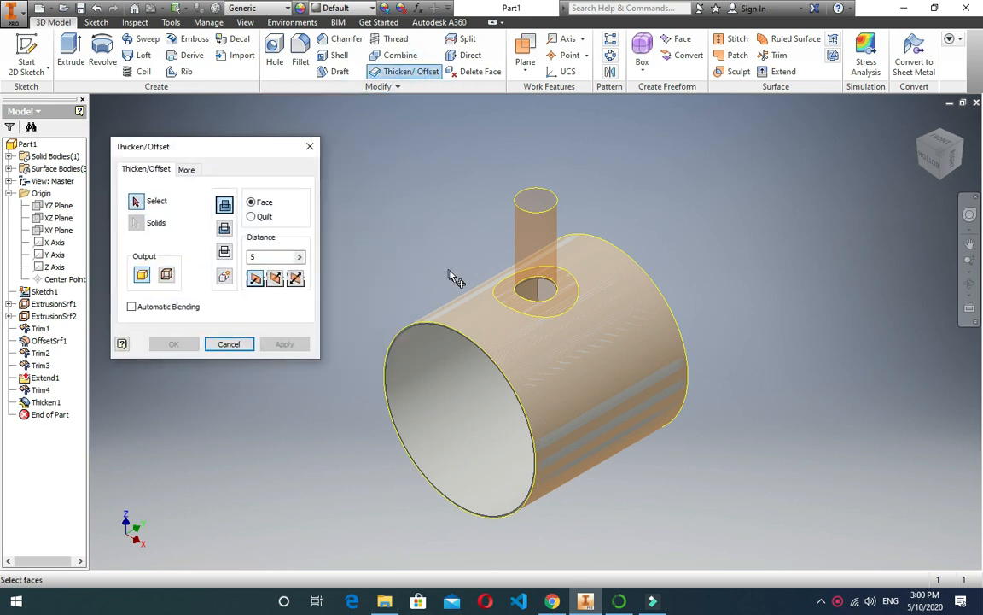
click(503, 294)
click(274, 280)
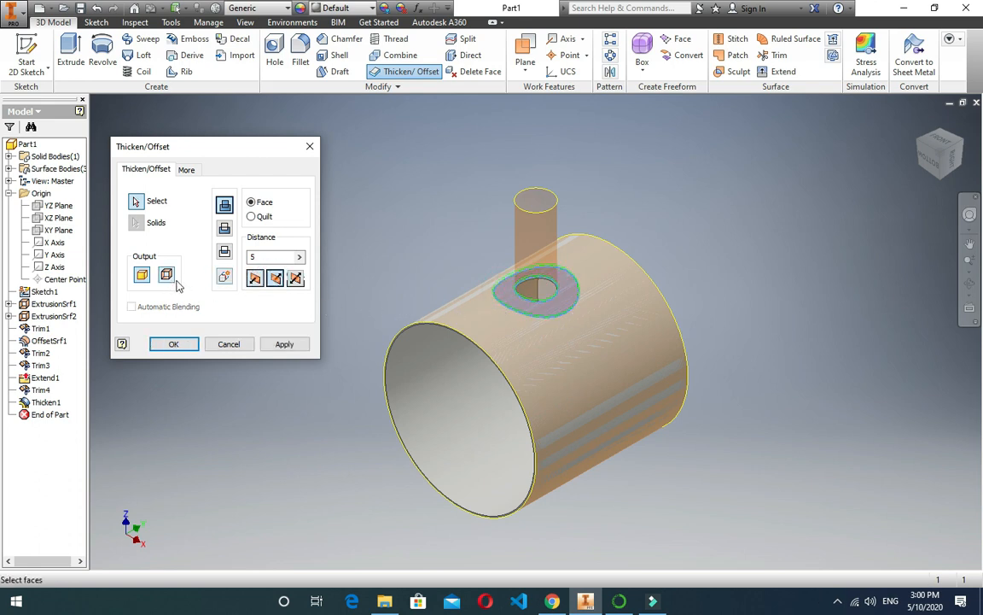
click(175, 344)
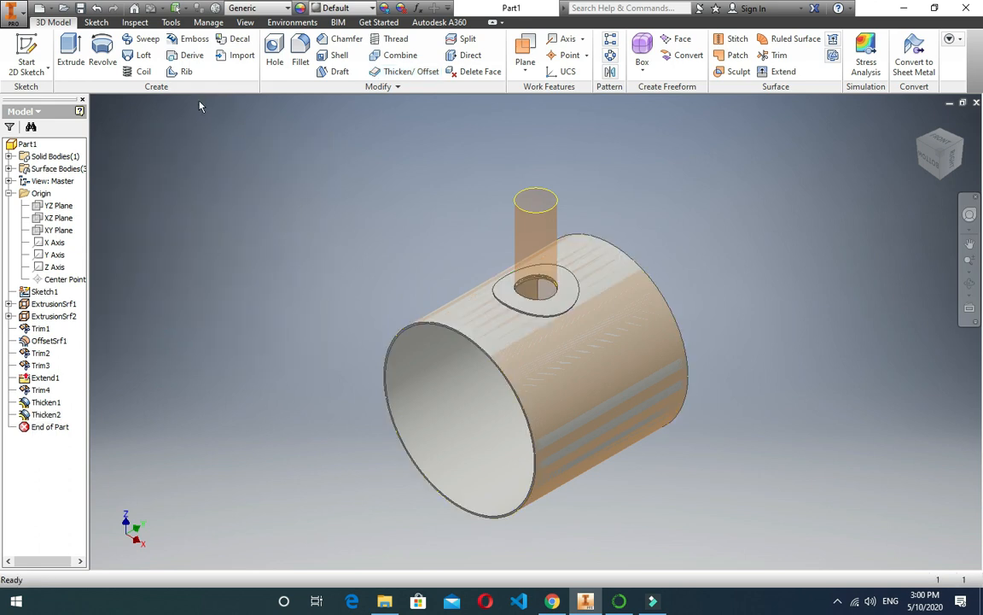
Edit the ring's thicken feature Thicken2 so that it creates a new solid
double_click(46, 414)
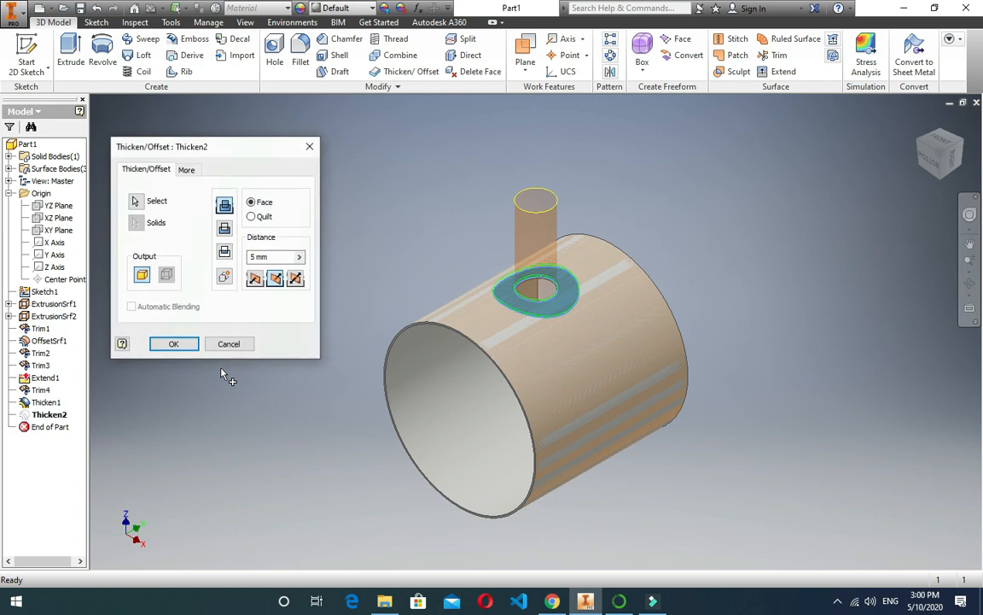
click(222, 279)
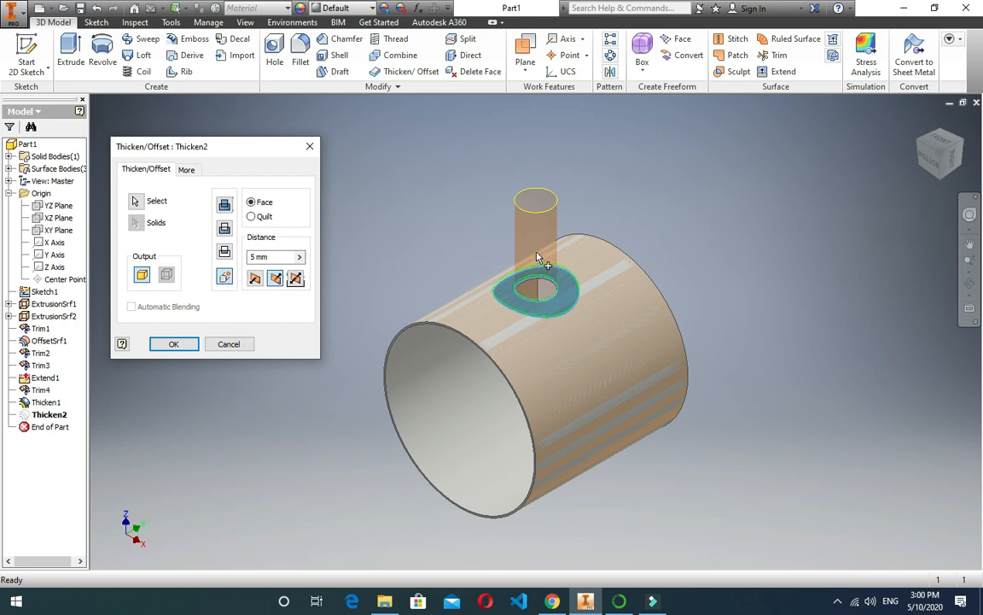
click(171, 344)
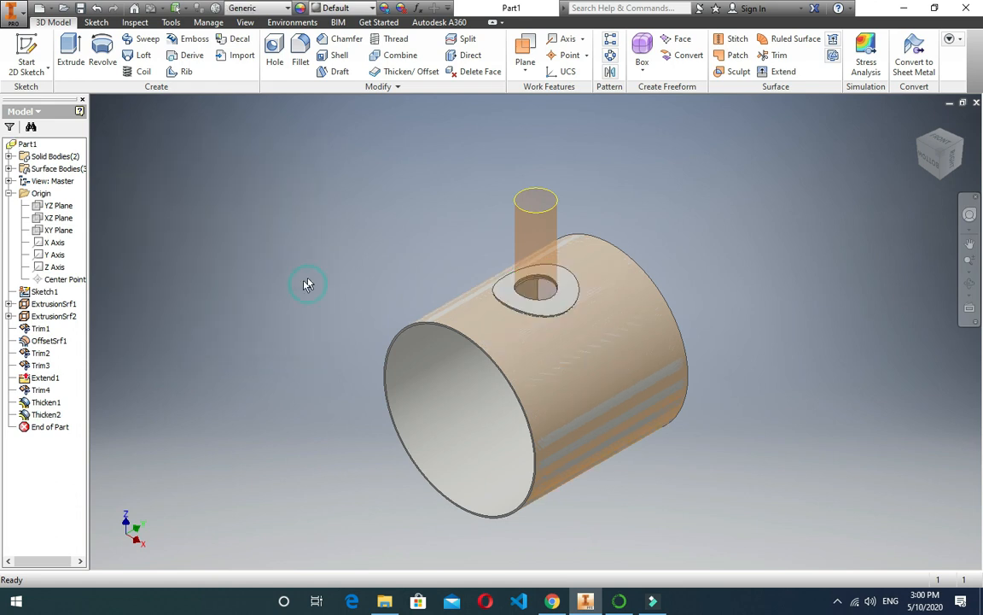
Thicken the small cylinder's face inward by 5 mm as a new solid
click(401, 71)
click(473, 201)
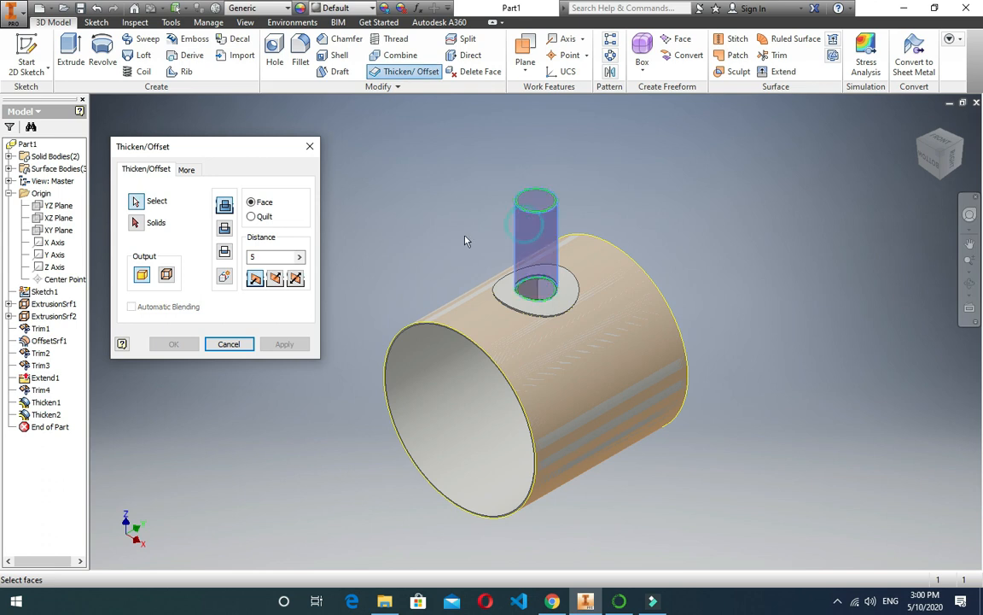
click(274, 280)
click(256, 280)
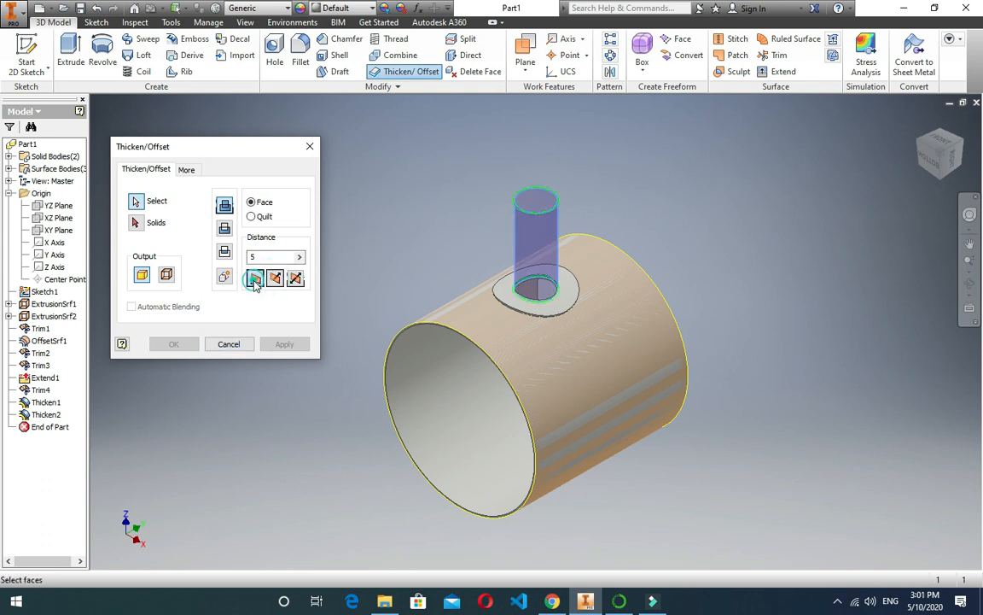
click(136, 224)
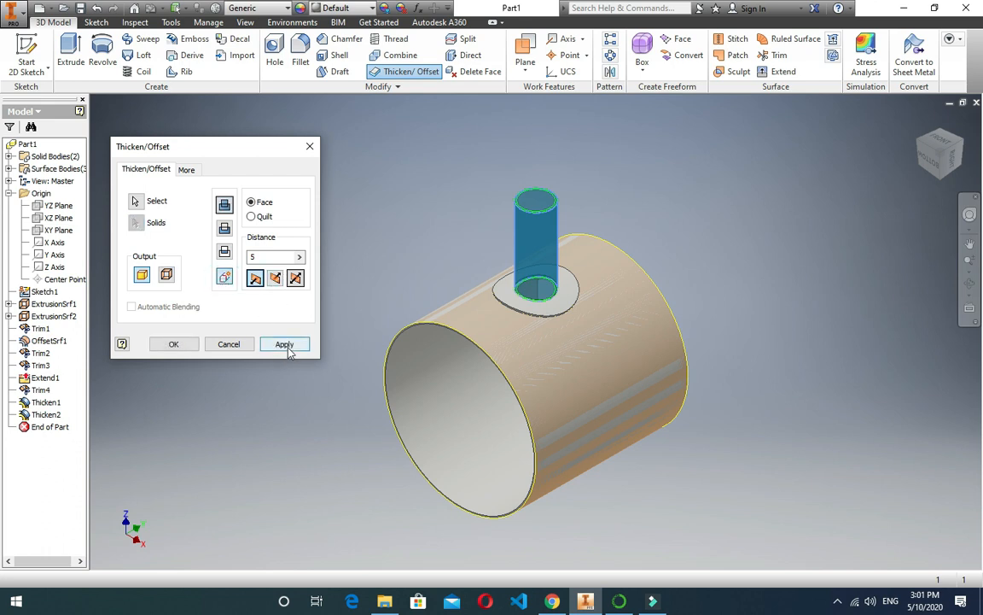
click(285, 345)
click(229, 344)
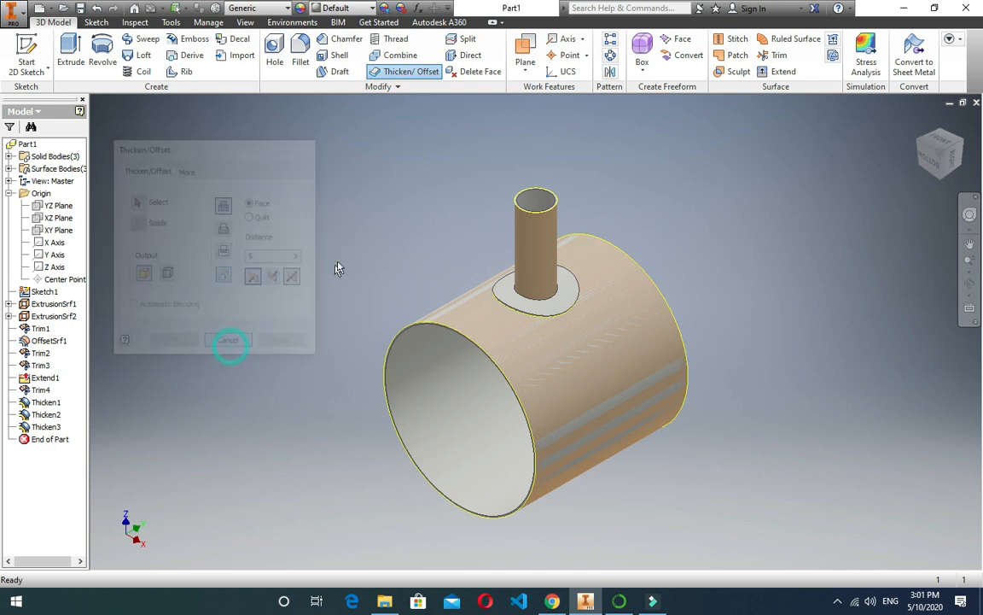
click(337, 258)
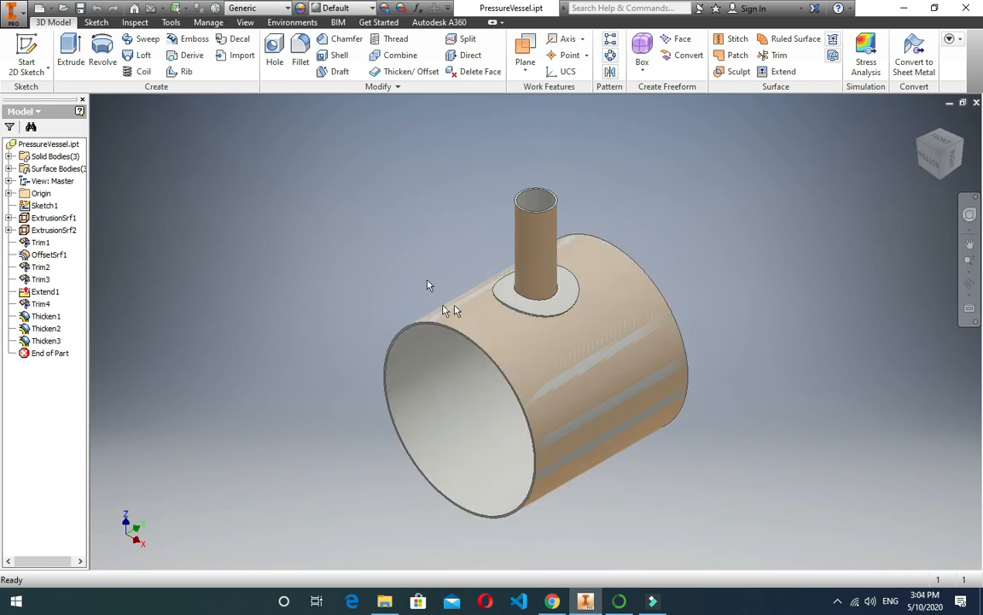
Start Make Components with Solid1, Solid2 and Solid3 selected for insertion into the target assembly PressureVessel.iam, and proceed to the body settings
click(208, 22)
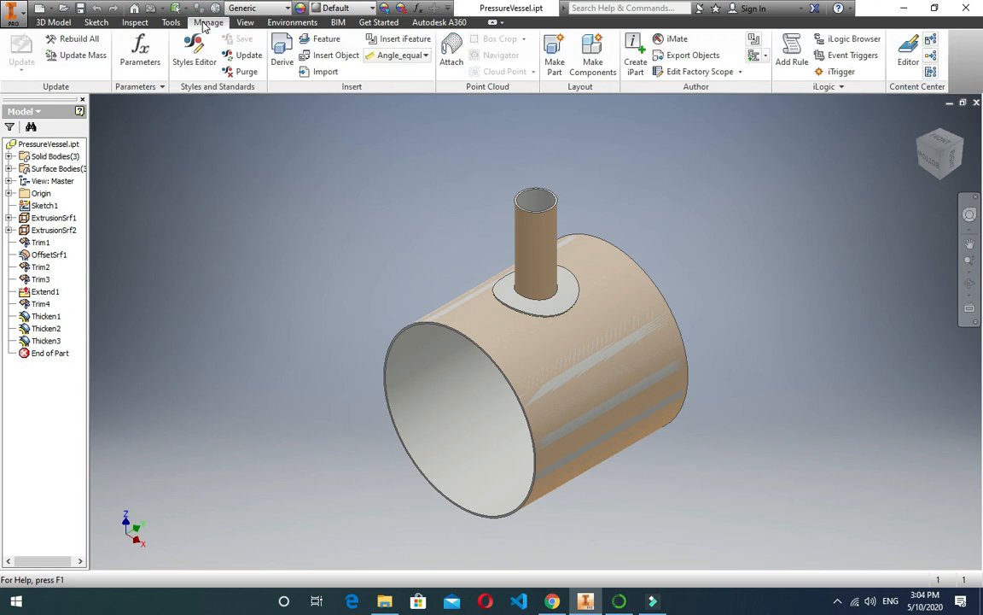
click(592, 62)
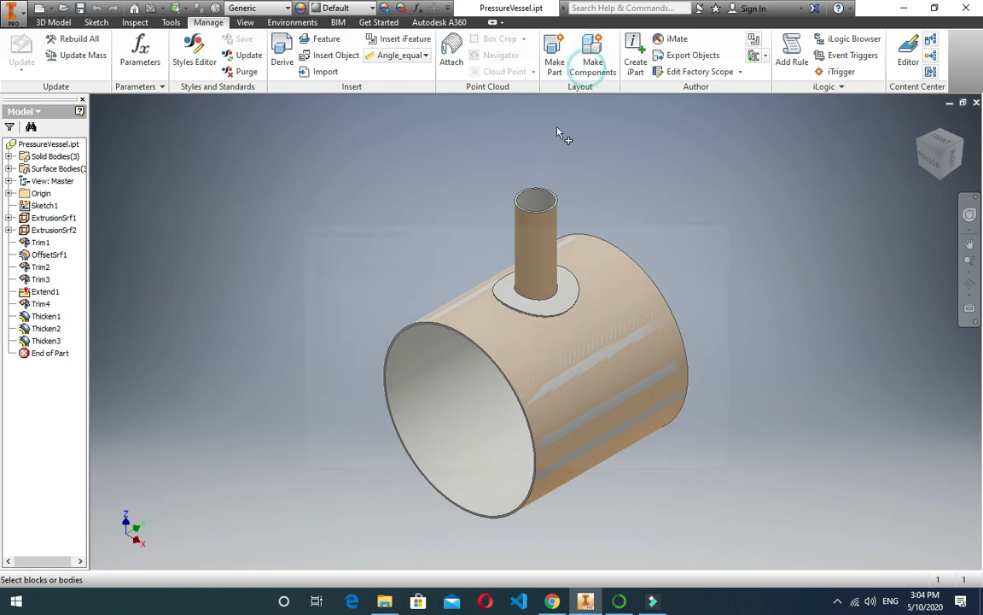
drag(430, 227, 391, 152)
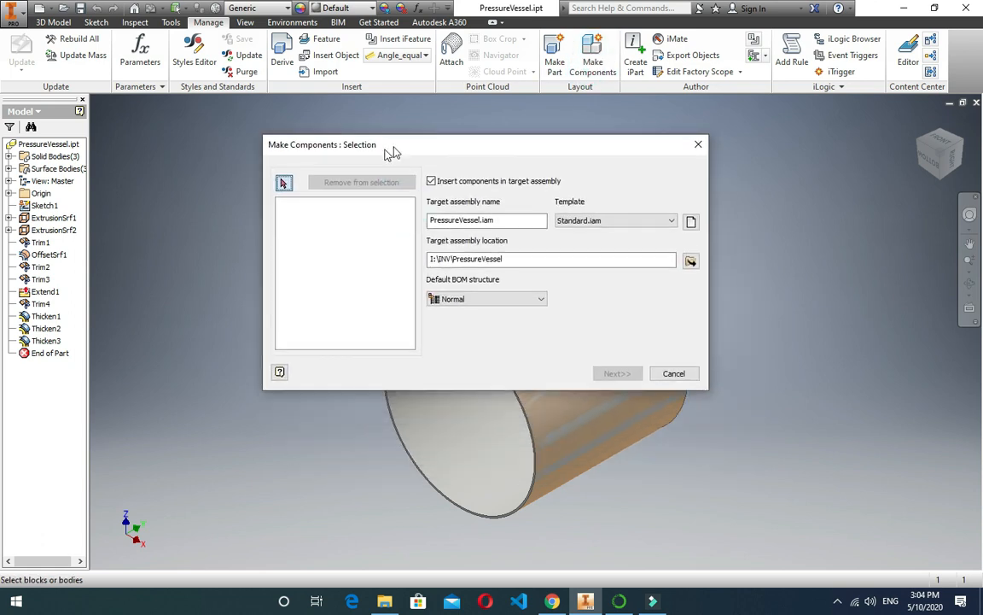
click(9, 156)
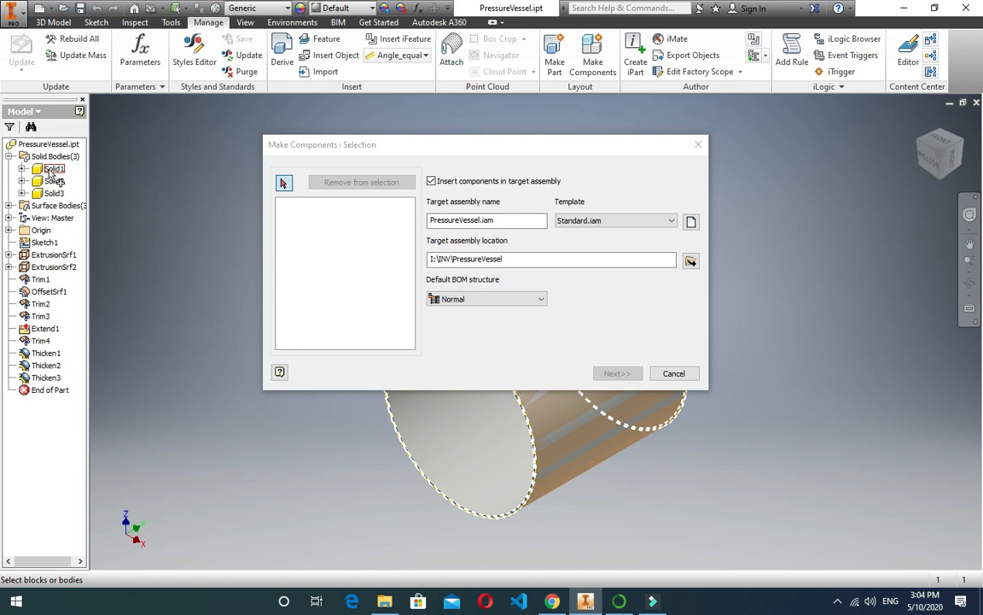
click(52, 170)
click(53, 181)
click(53, 193)
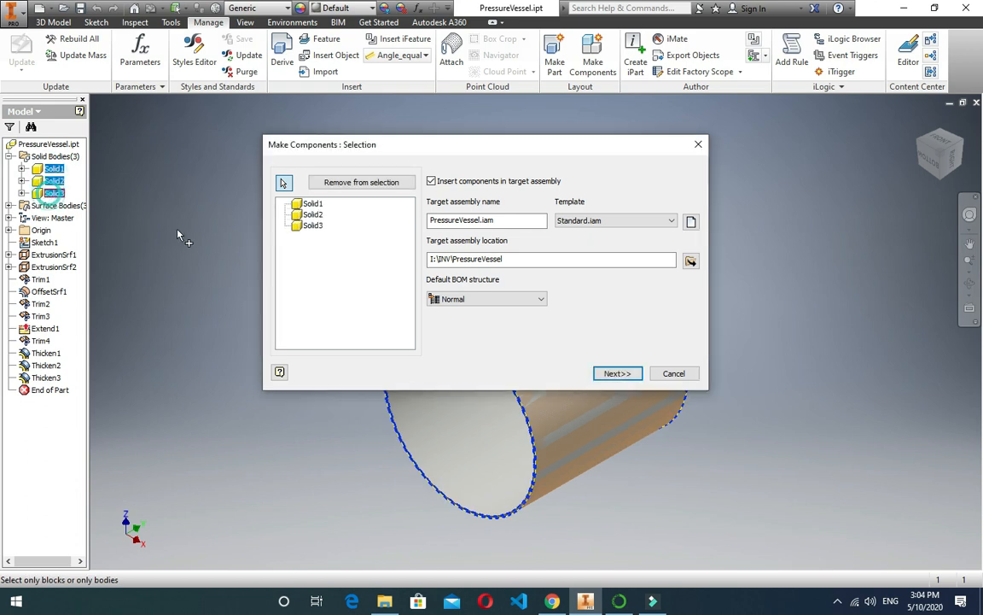
drag(433, 150, 305, 129)
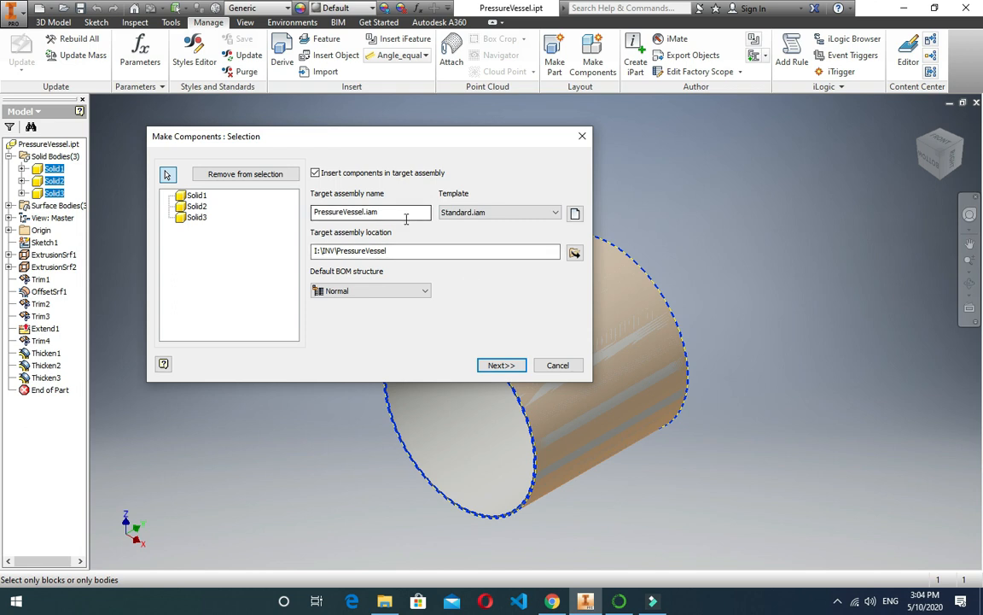
click(502, 366)
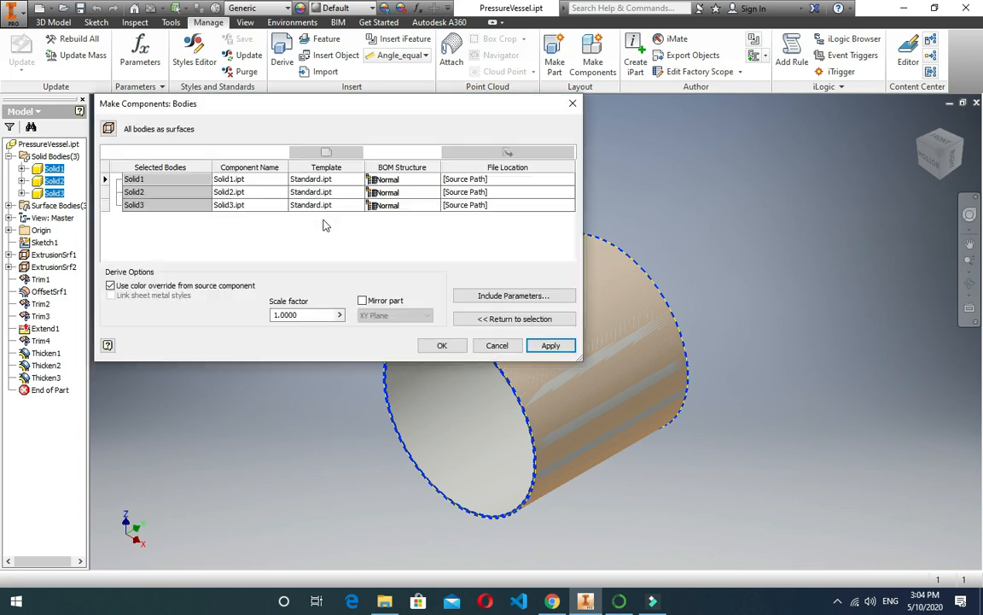
Name the component for Solid1 Shell.ipt and the one for Solid2 R-Pad.ipt
click(236, 180)
drag(233, 178, 195, 176)
text(S)
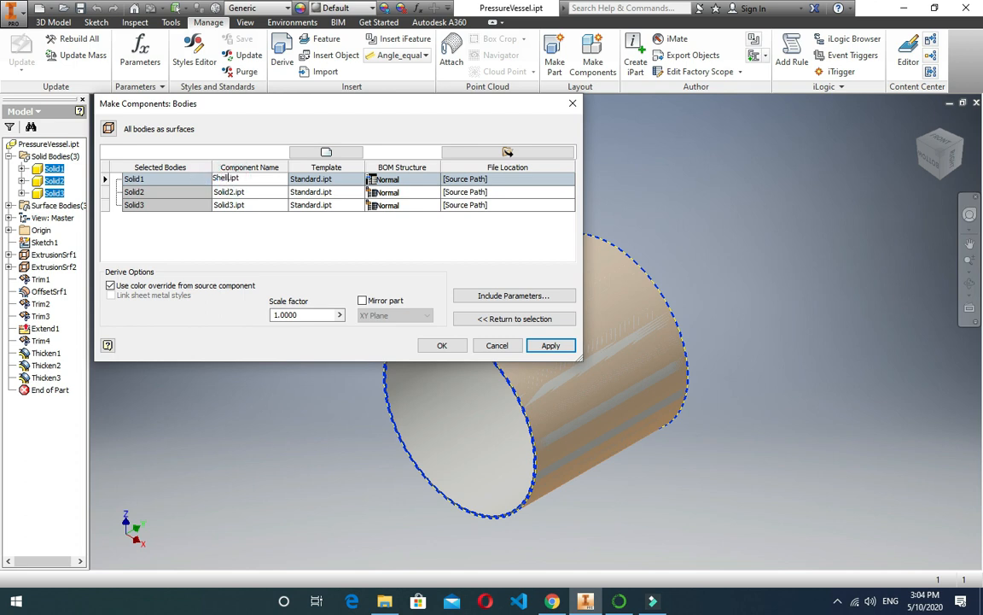
click(231, 193)
click(233, 193)
drag(234, 195, 217, 195)
click(226, 195)
click(234, 193)
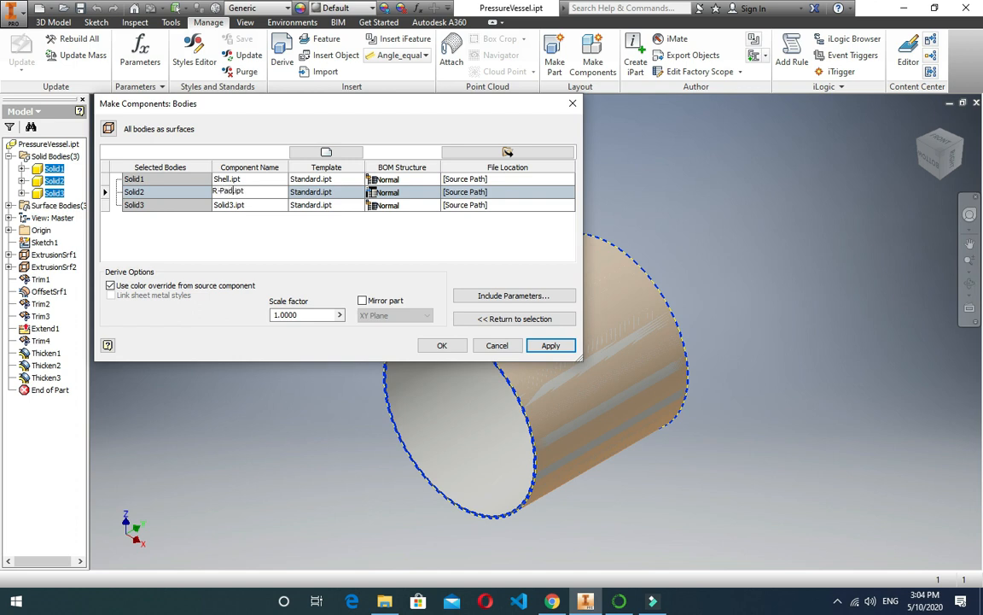
Name the component for Solid3 Connection.ipt and generate the components in the target assembly
click(223, 205)
click(233, 205)
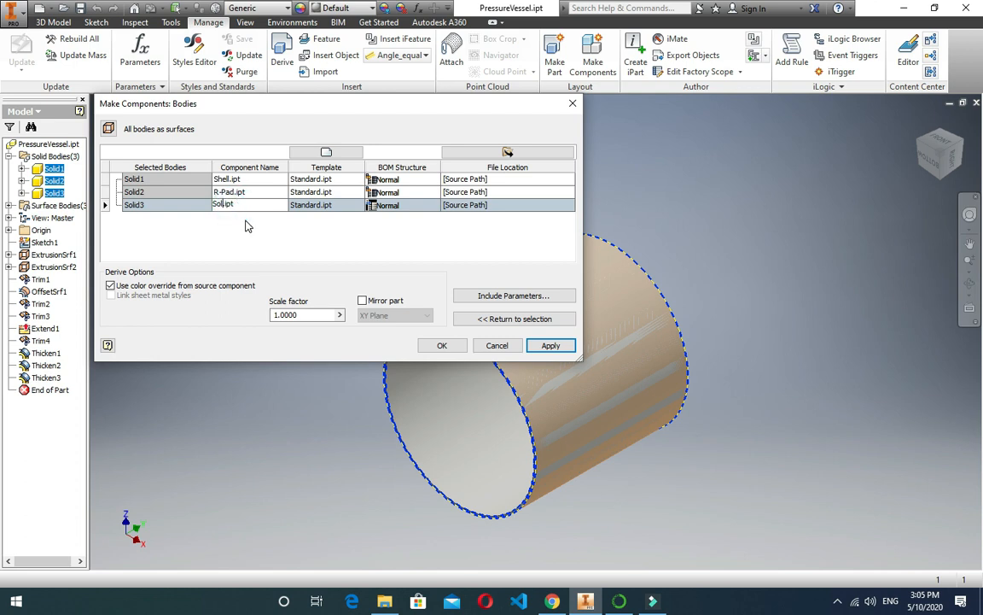
text(Connection)
click(339, 244)
click(442, 347)
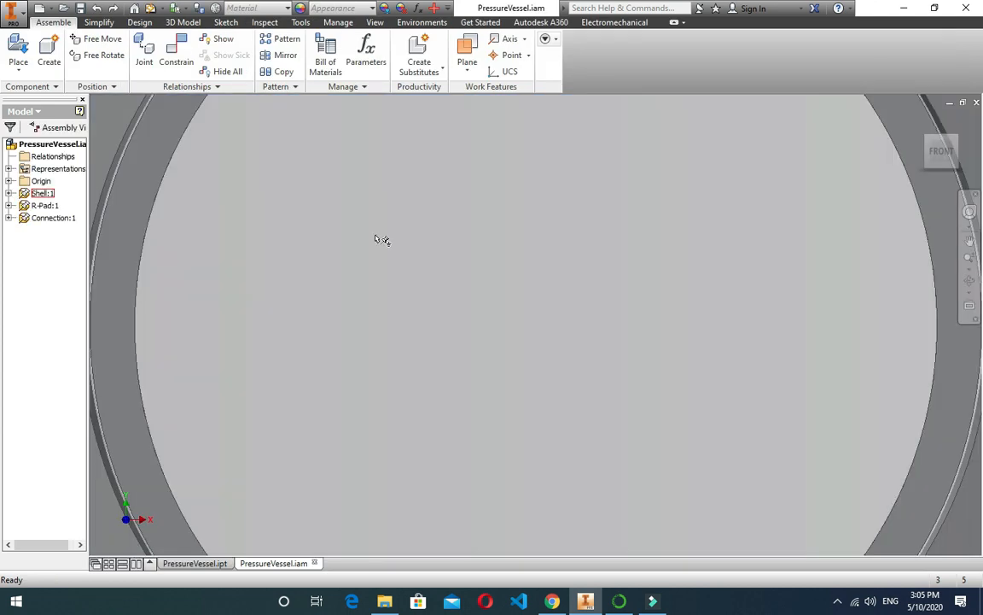
Open the R-Pad component from the assembly in its own part window
click(416, 269)
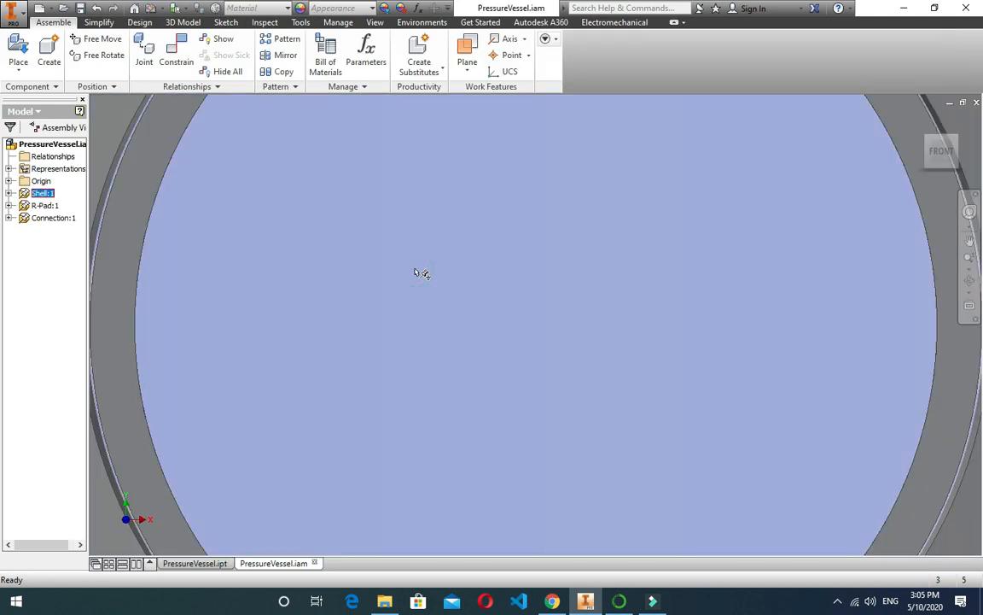
key(F6)
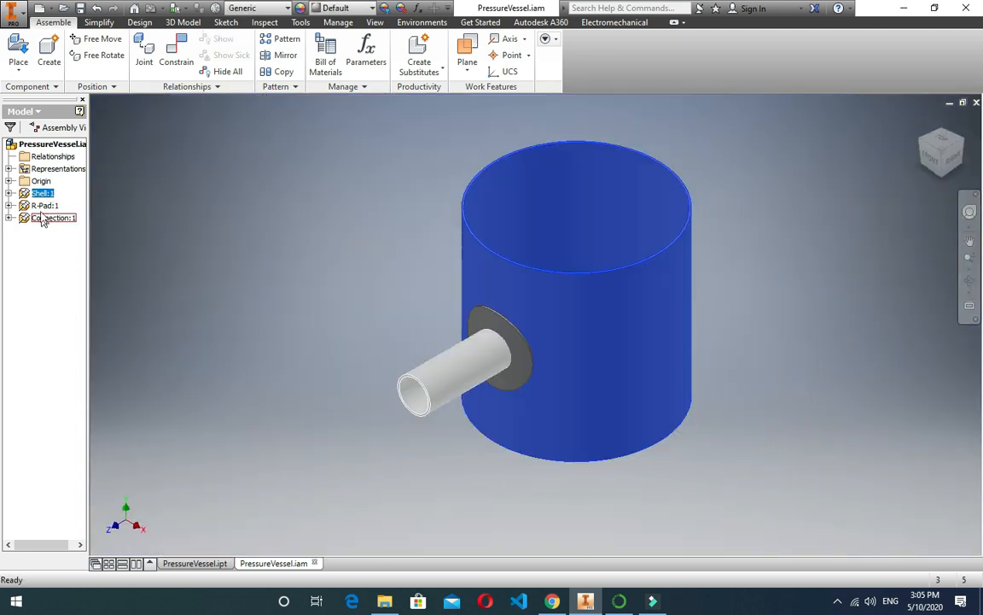
click(480, 328)
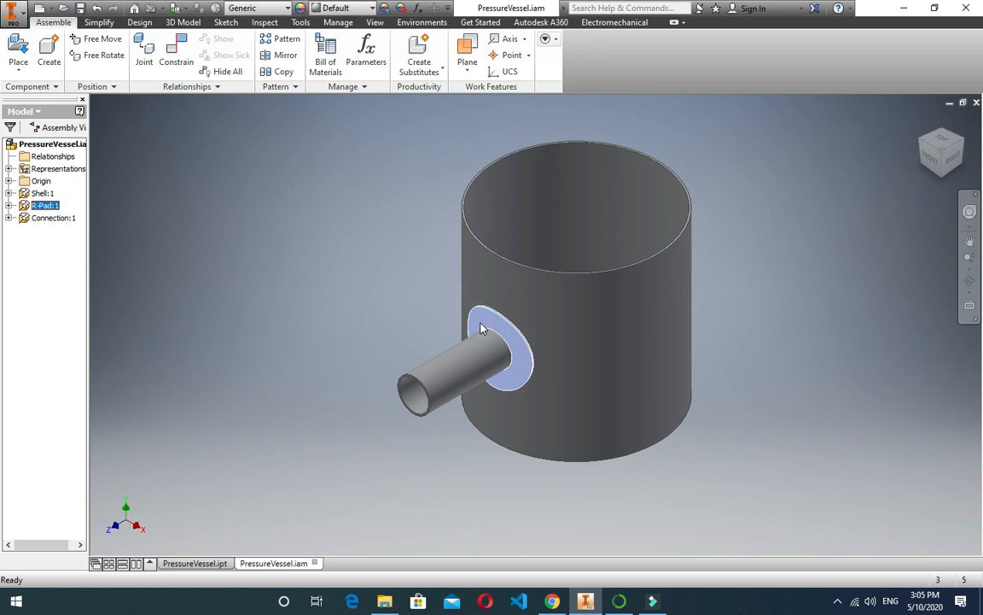
right_click(480, 204)
click(484, 165)
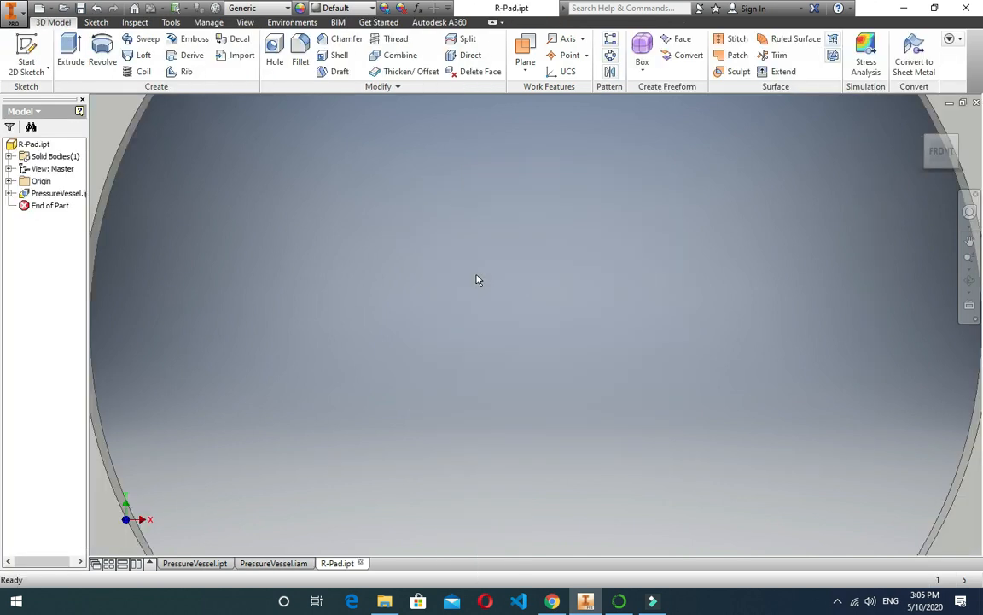
Convert the R-Pad part to sheet metal, using the pad's outer curved face as the base face
key(F6)
click(937, 143)
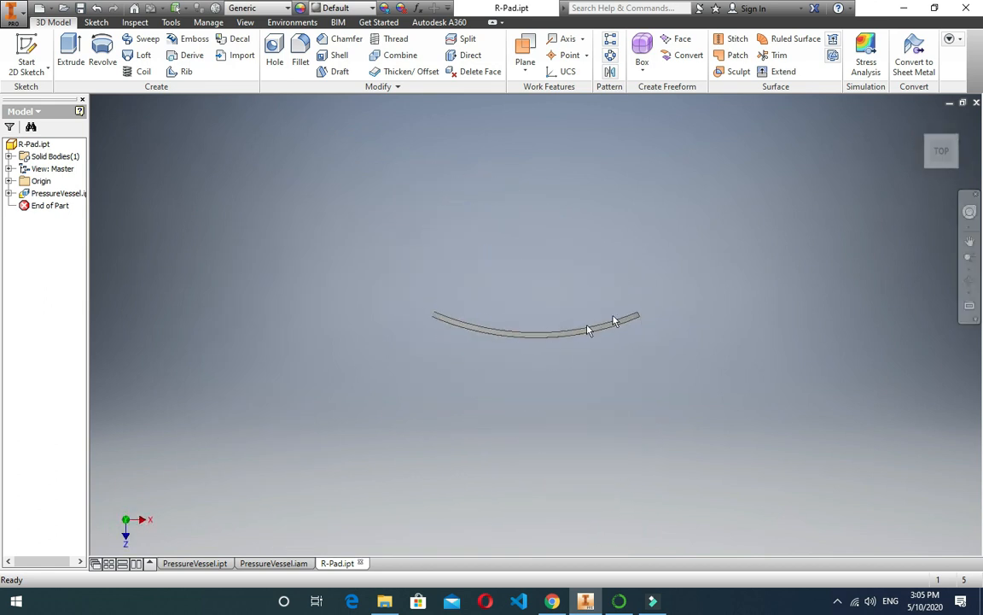
click(939, 178)
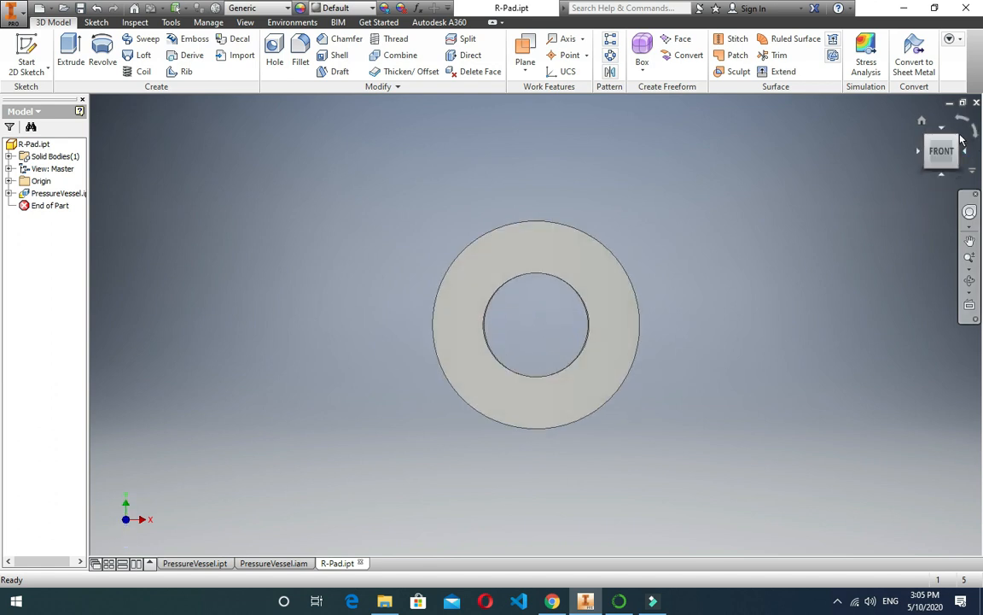
click(956, 138)
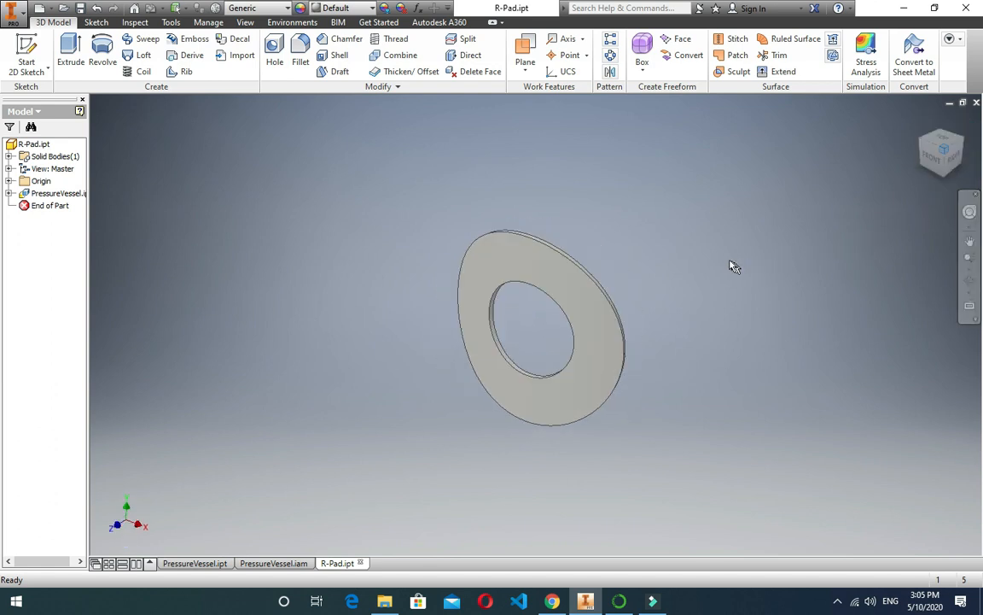
scroll(721, 252, down, 4)
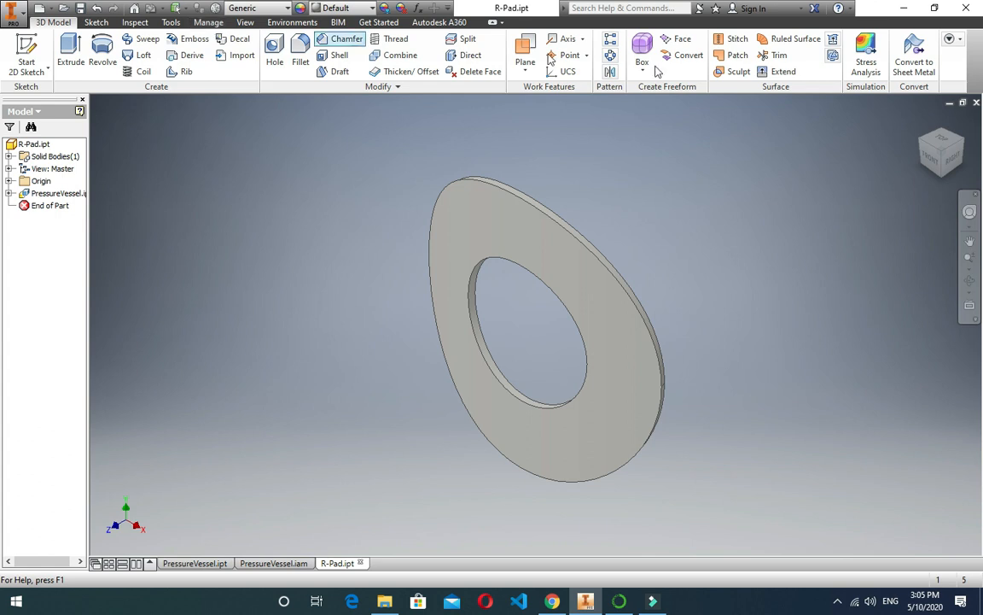
click(910, 75)
click(484, 269)
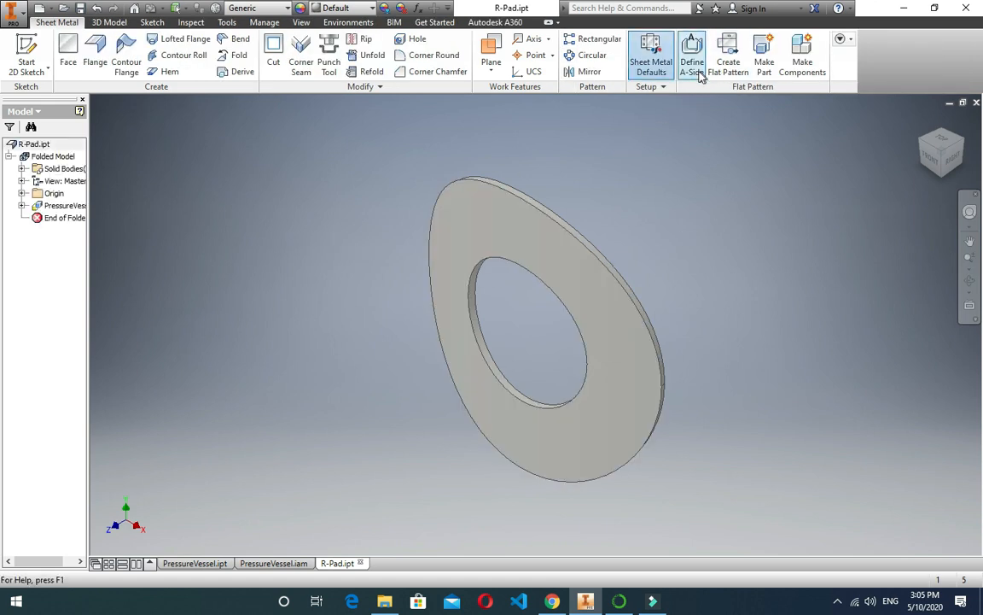
Set the sheet metal defaults to a 5 mm thickness instead of the thickness from the rule
click(658, 77)
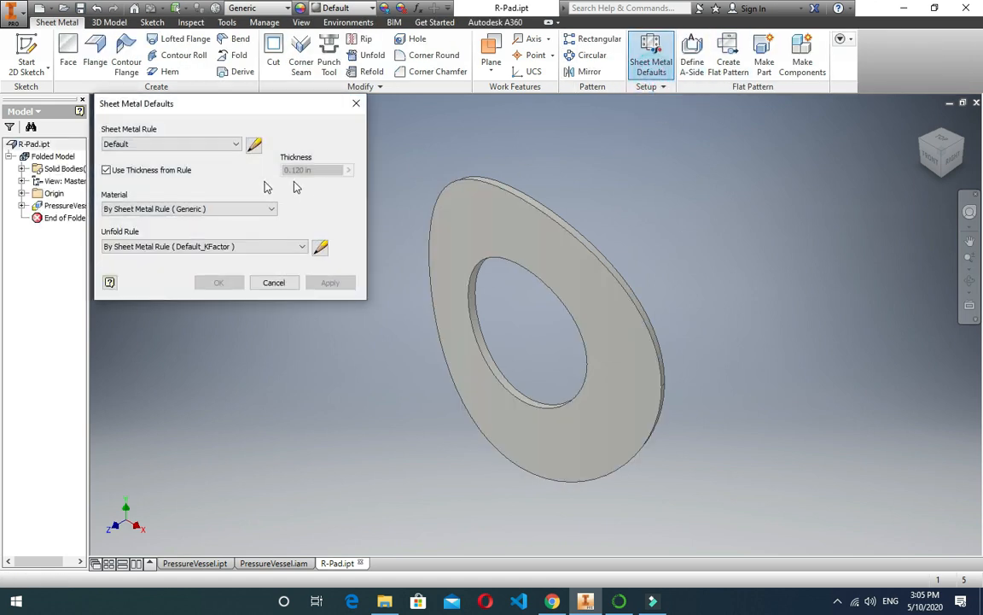
click(159, 174)
click(317, 170)
text(5)
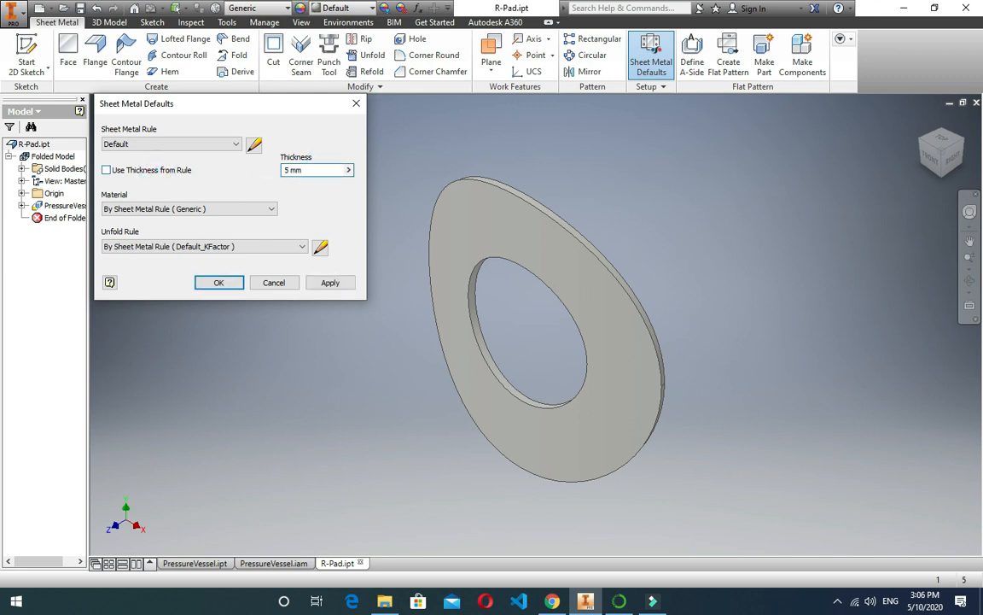
click(328, 282)
click(221, 283)
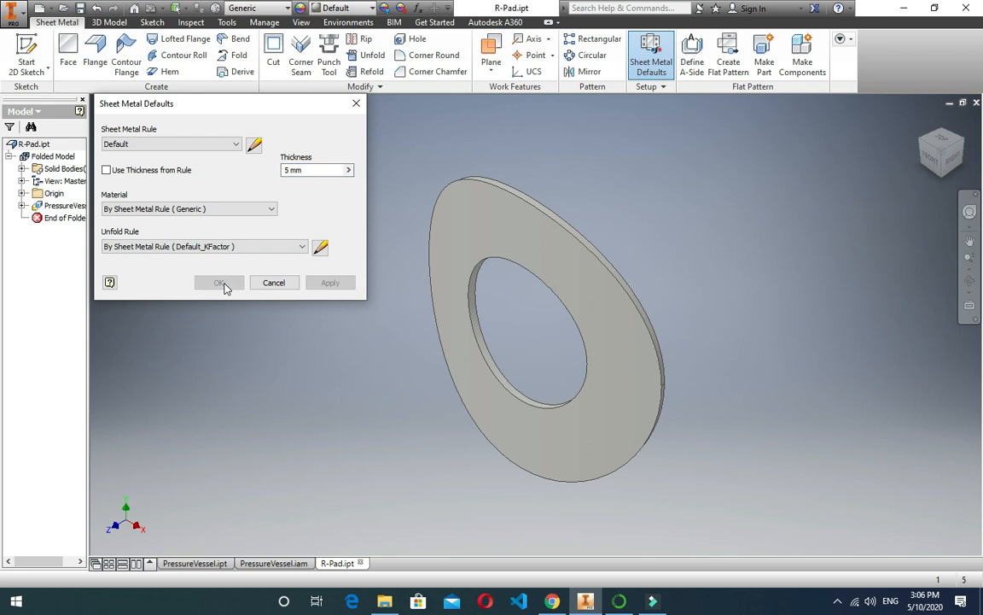
click(274, 284)
Create the R-Pad's flat pattern from its inner curved face and show it in the home view
drag(963, 144, 520, 230)
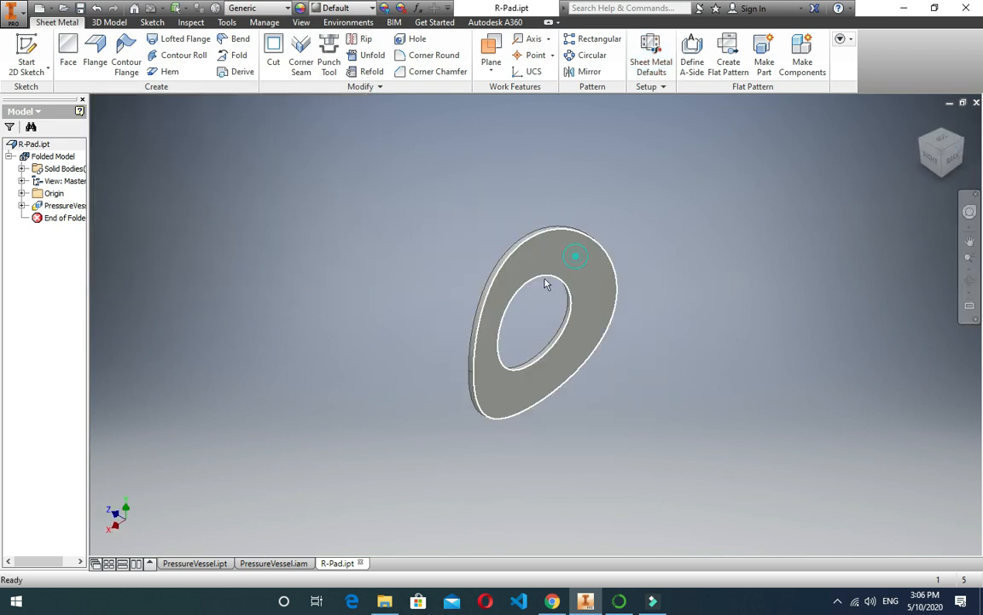
click(546, 284)
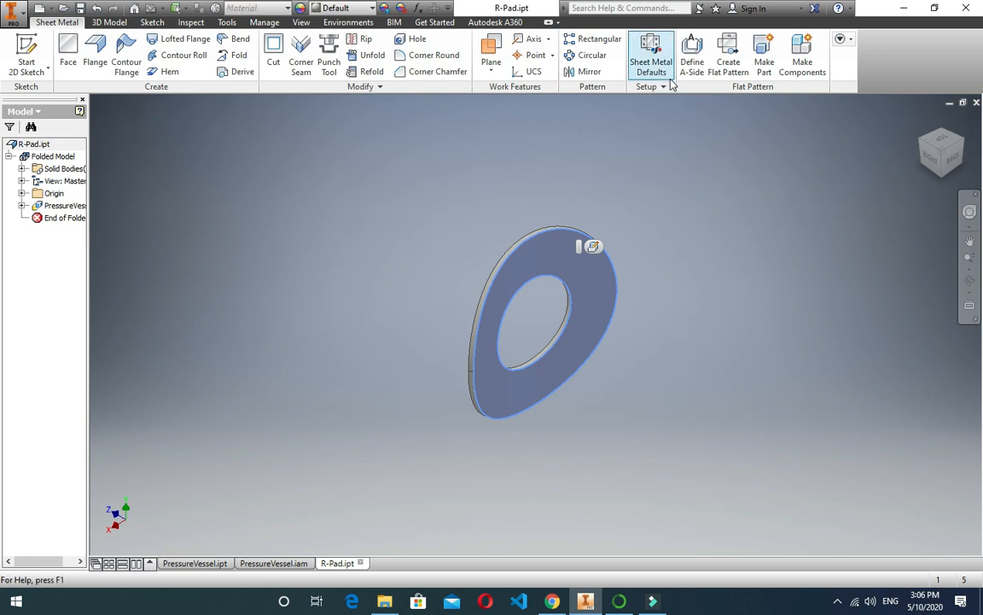
click(730, 76)
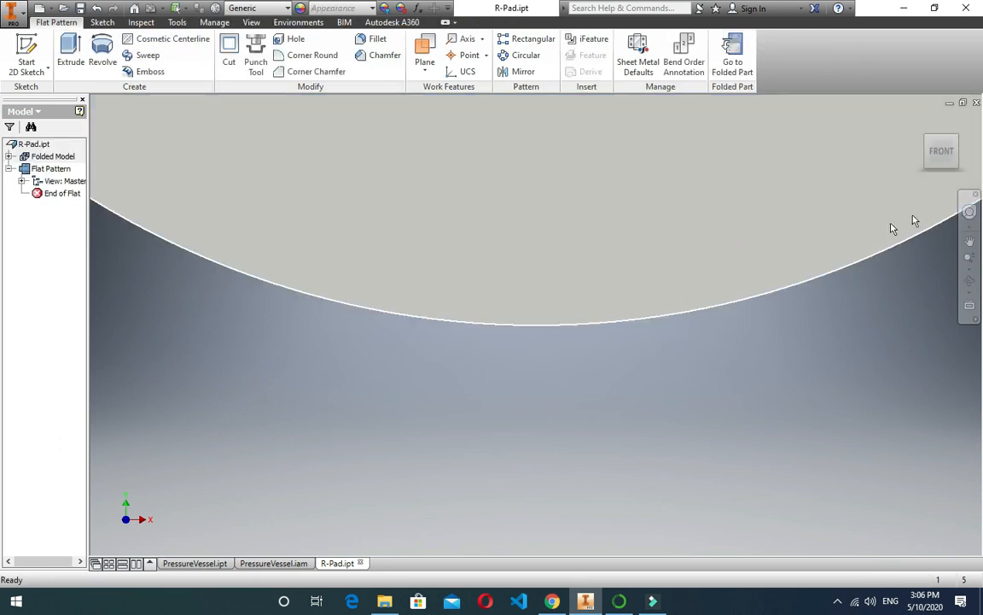
key(F6)
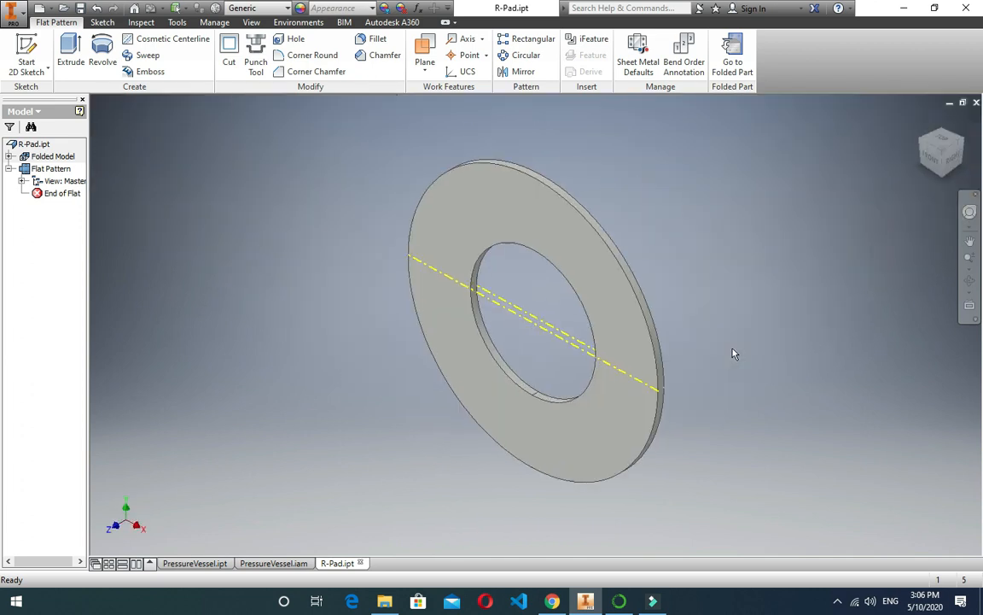